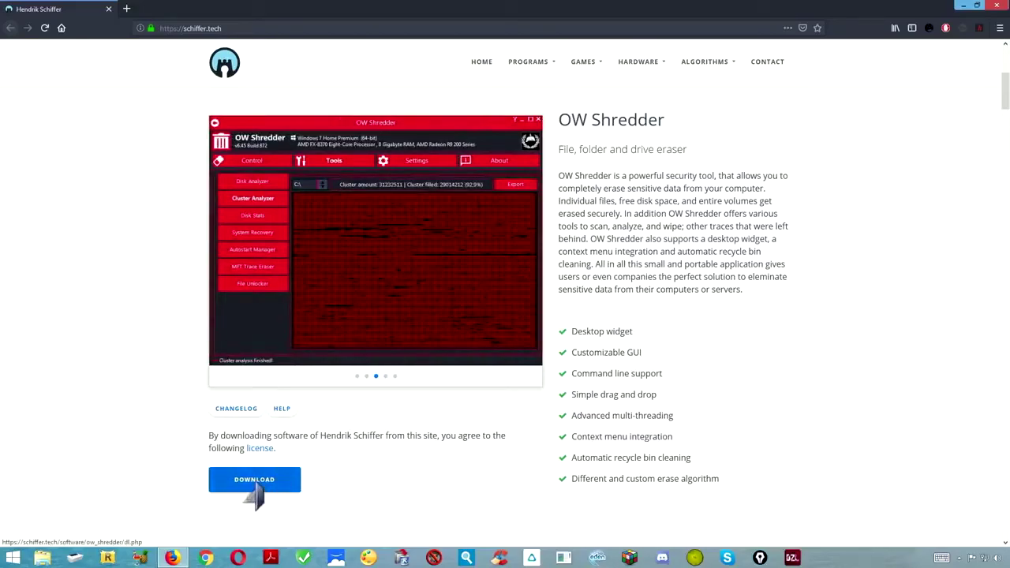
# Download OW Shredder and extract OW_Shredder.zip from Téléchargements into its own OW_Shredder folder, opening that folder.
pyautogui.click(254, 485)
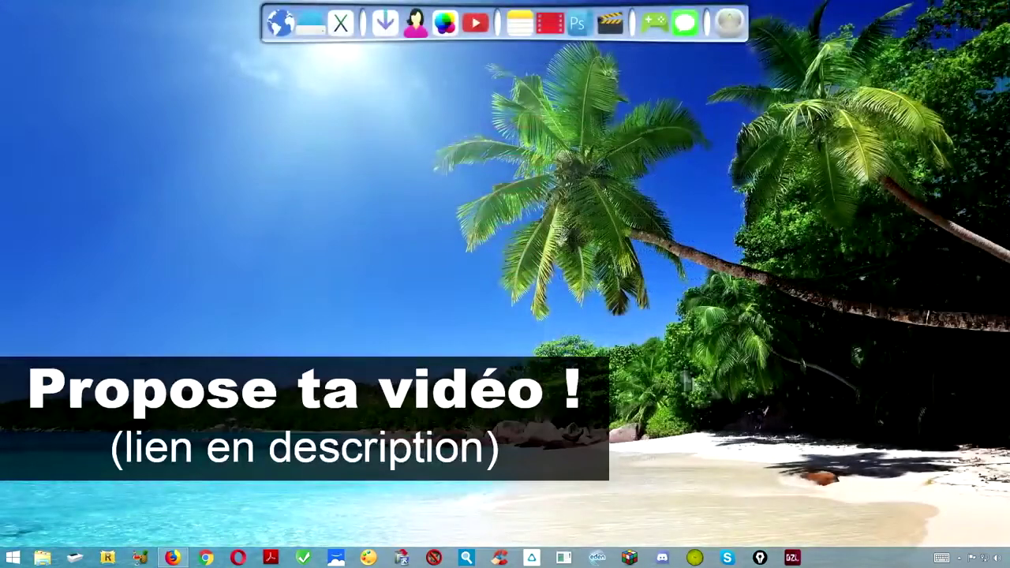
pyautogui.click(385, 24)
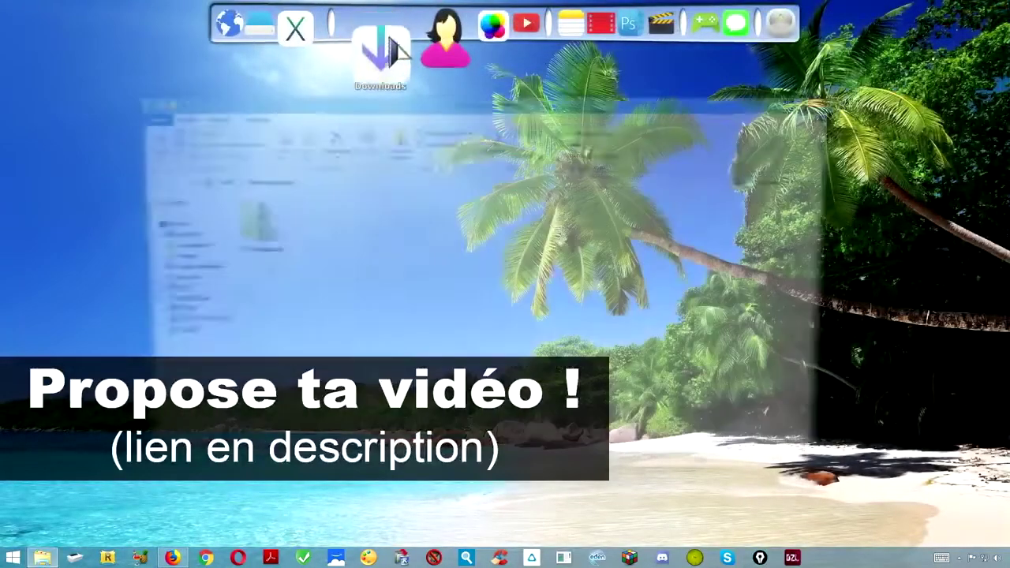
pyautogui.rightClick(253, 236)
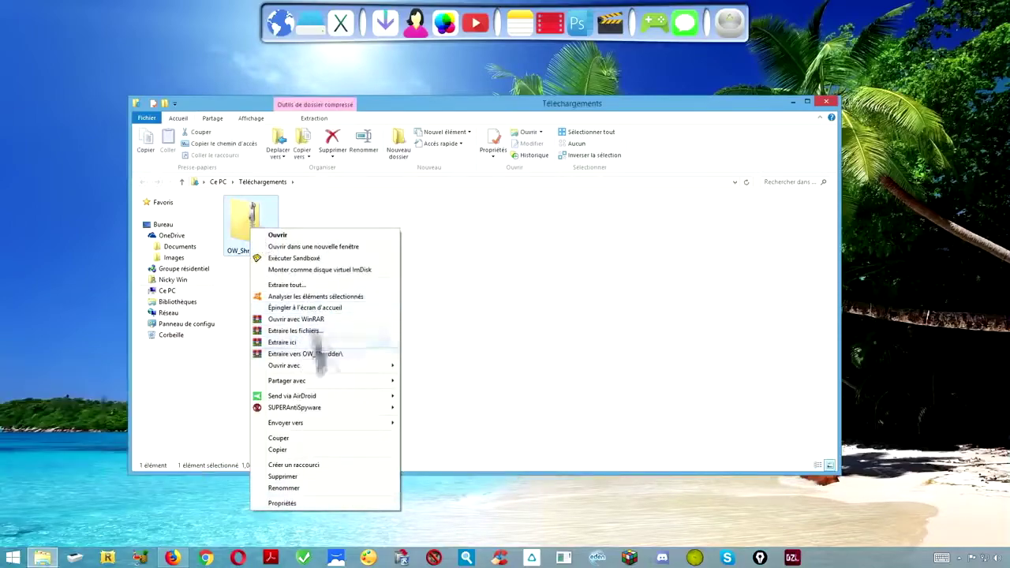
pyautogui.click(334, 357)
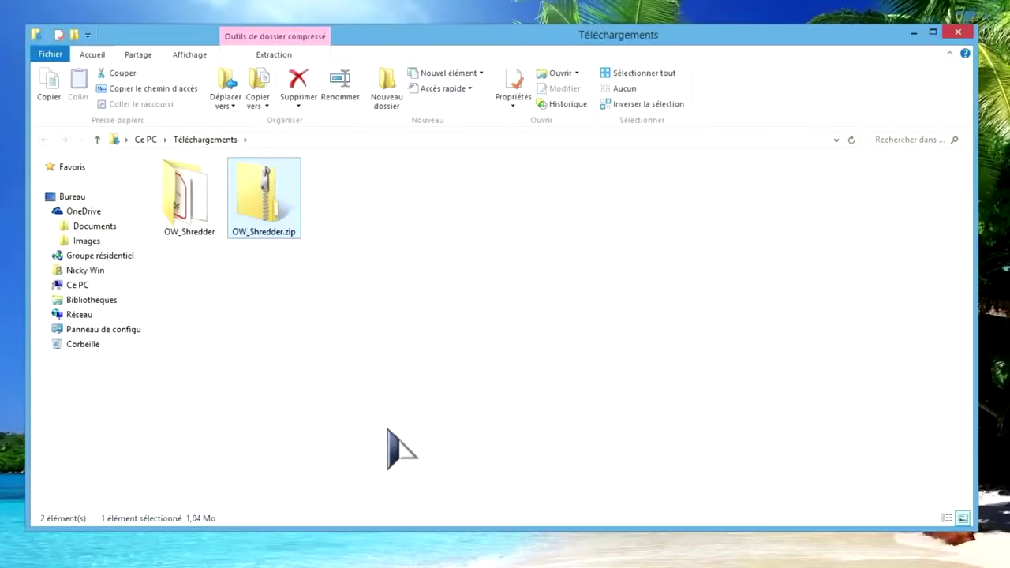
pyautogui.doubleClick(187, 204)
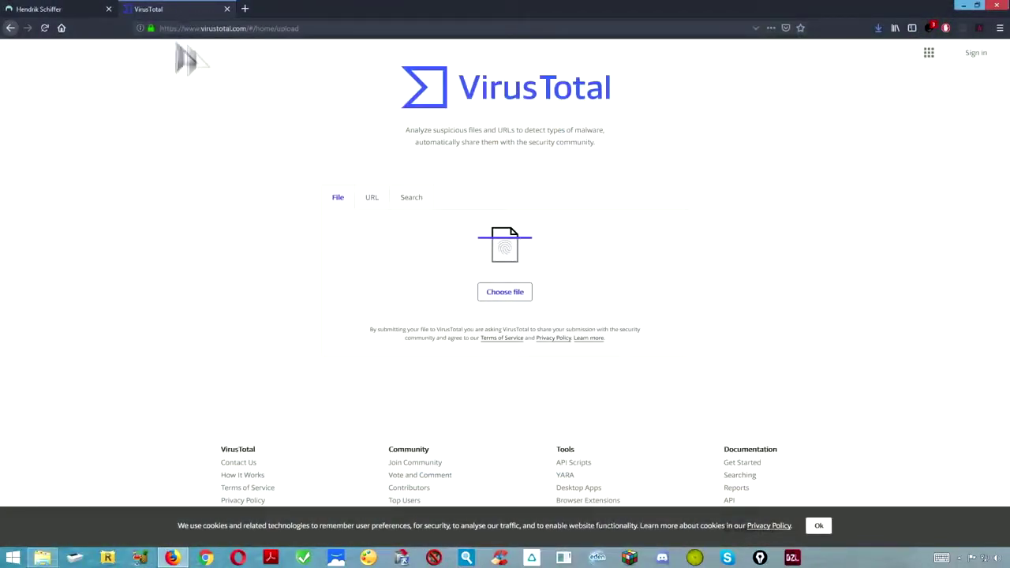
# Upload OW_Shredder.zip to VirusTotal in Firefox and review the antivirus detection results.
pyautogui.click(502, 292)
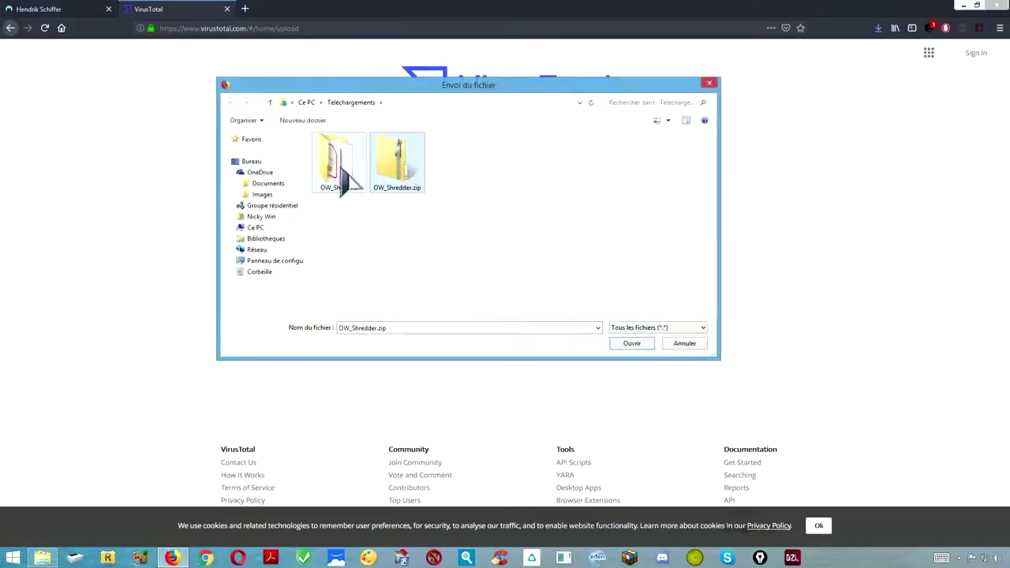
pyautogui.click(625, 345)
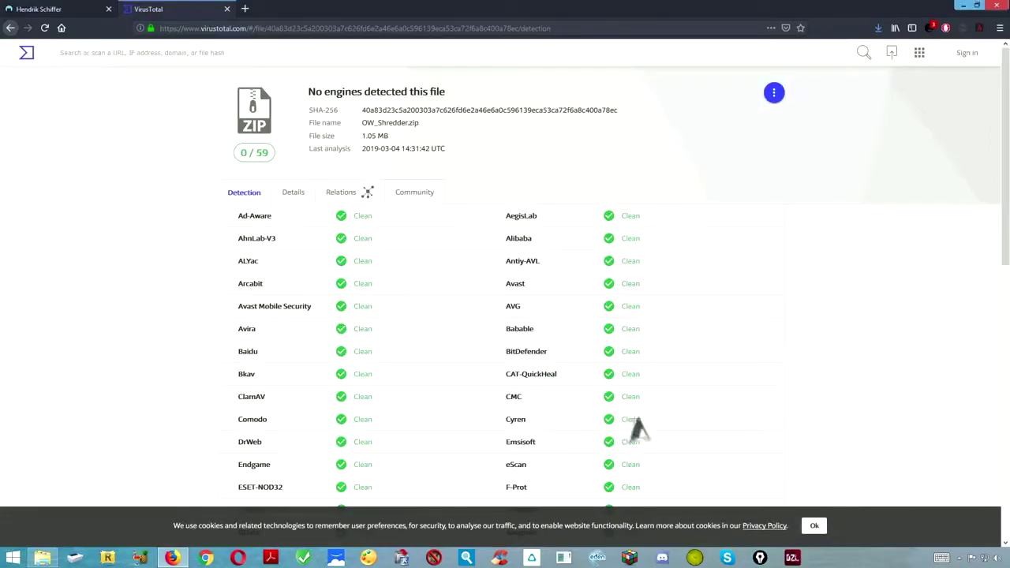
pyautogui.scroll(-5, 987, 234)
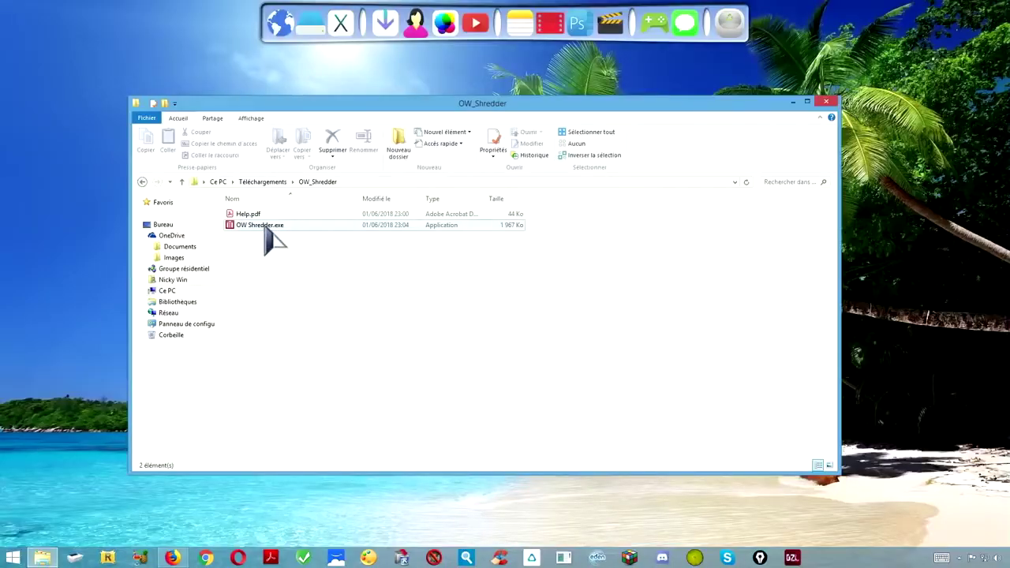
# Launch OW Shredder.exe with permission to make changes, and view its file/folder deletion picker without choosing anything.
pyautogui.doubleClick(267, 229)
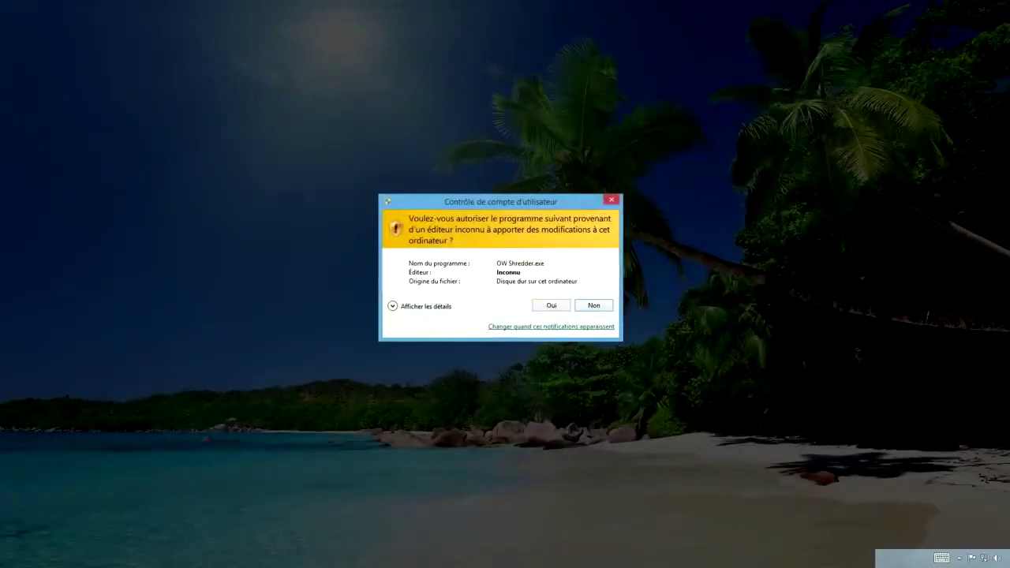
pyautogui.click(551, 304)
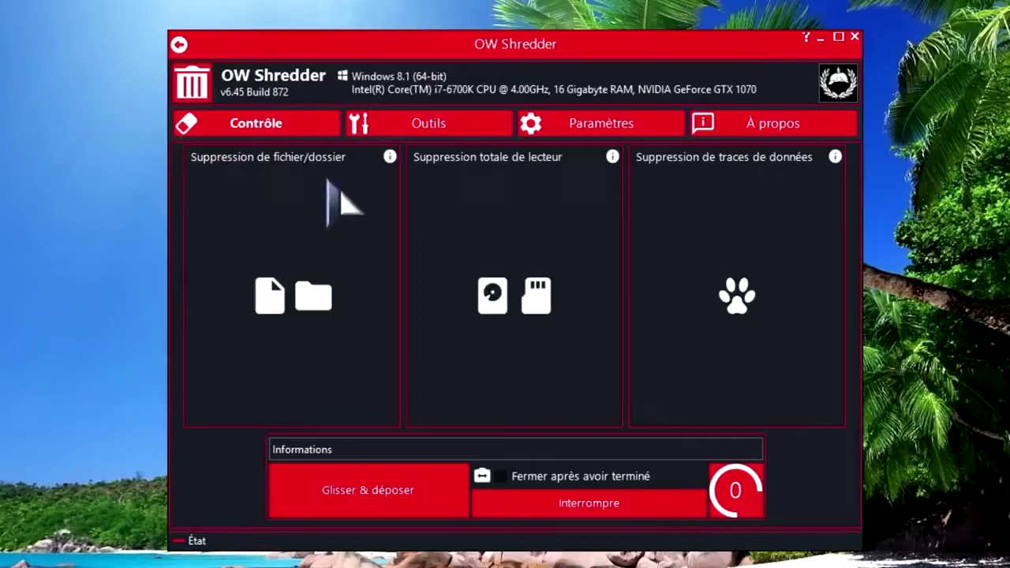
pyautogui.click(277, 312)
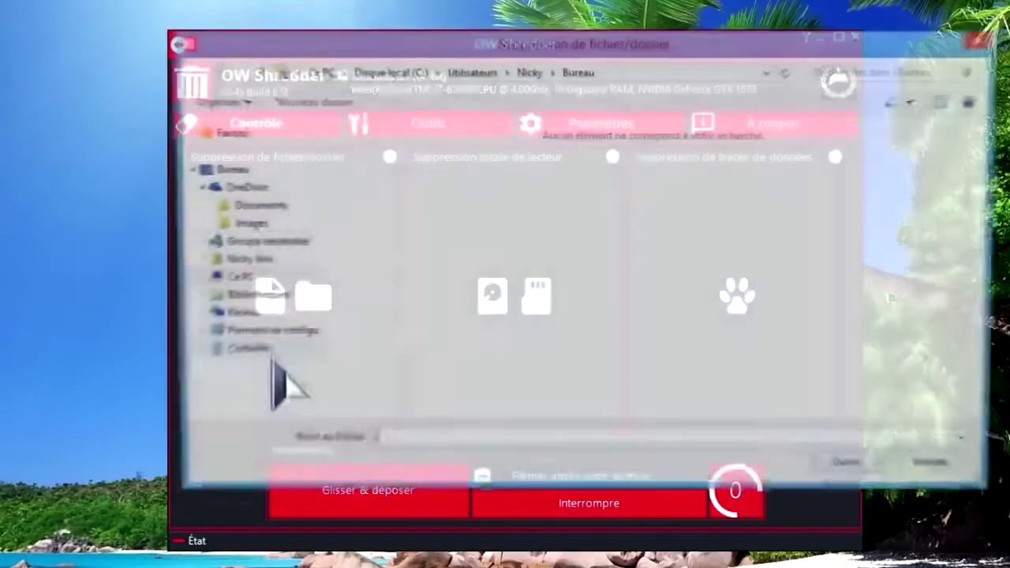
pyautogui.click(979, 39)
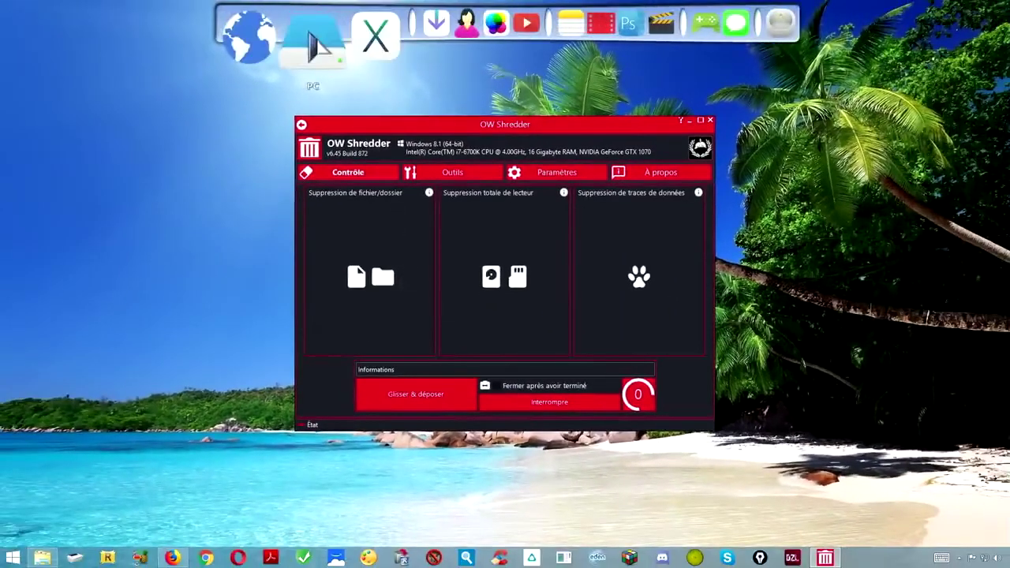
# Add the three JPG images from removable drive F: to OW Shredder's file/folder deletion area.
pyautogui.click(315, 49)
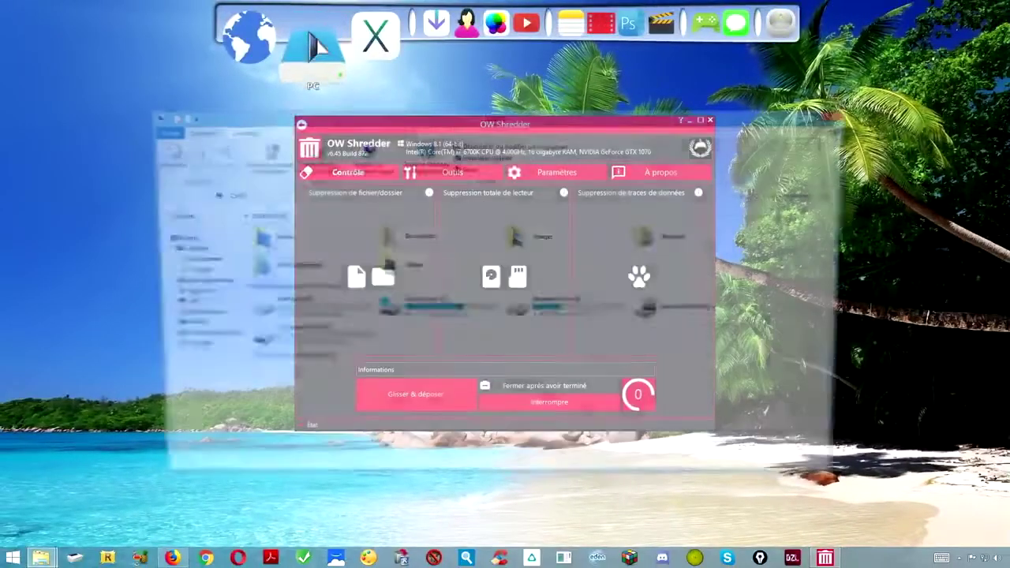
pyautogui.doubleClick(297, 349)
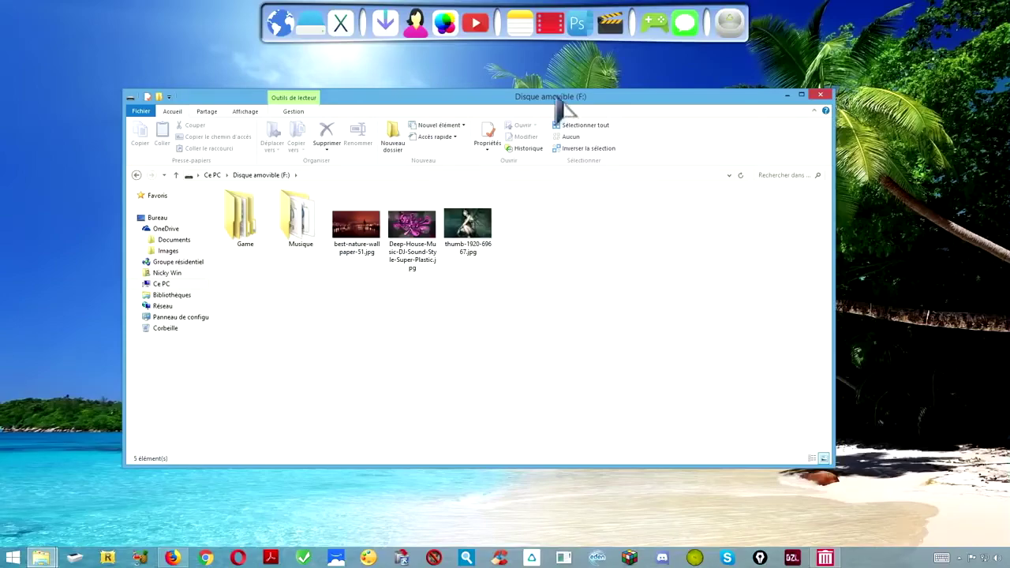
pyautogui.moveTo(514, 102); pyautogui.dragTo(839, 157)
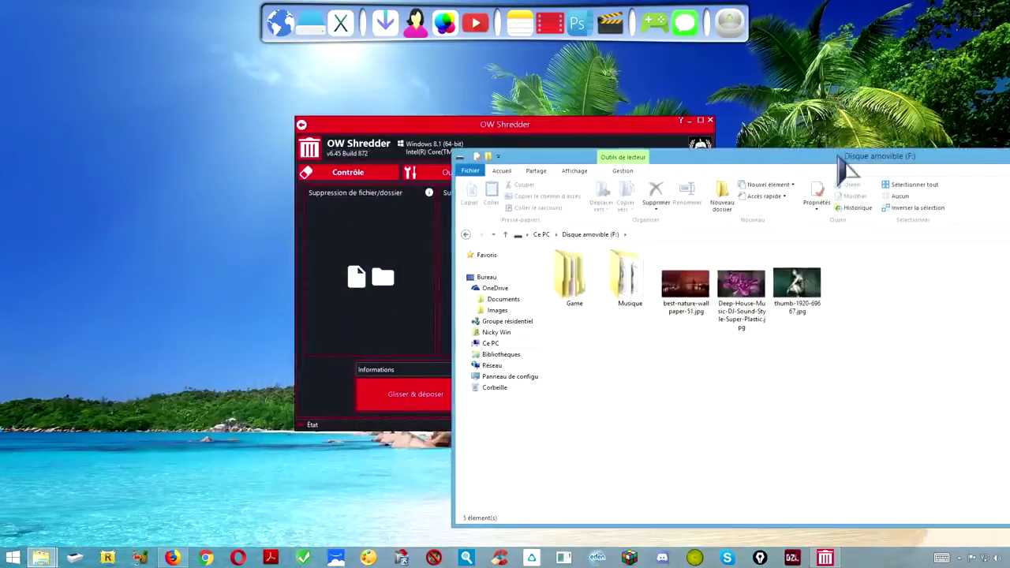
pyautogui.moveTo(683, 357); pyautogui.dragTo(845, 272)
pyautogui.moveTo(623, 335); pyautogui.dragTo(378, 279)
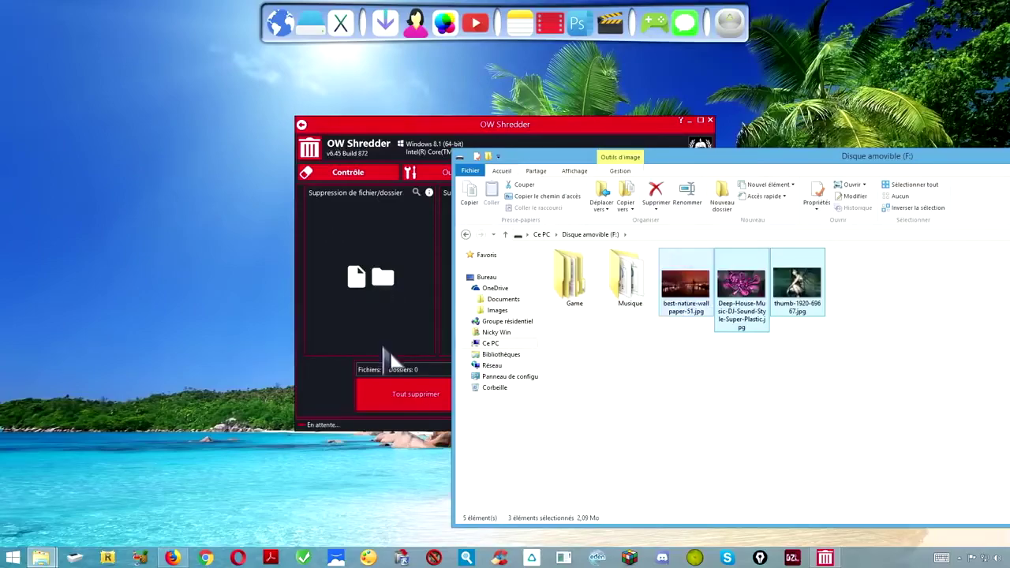
# Close the drive window, shred the three queued images in OW Shredder, and open drive F: to check its contents.
pyautogui.moveTo(820, 152); pyautogui.dragTo(561, 124)
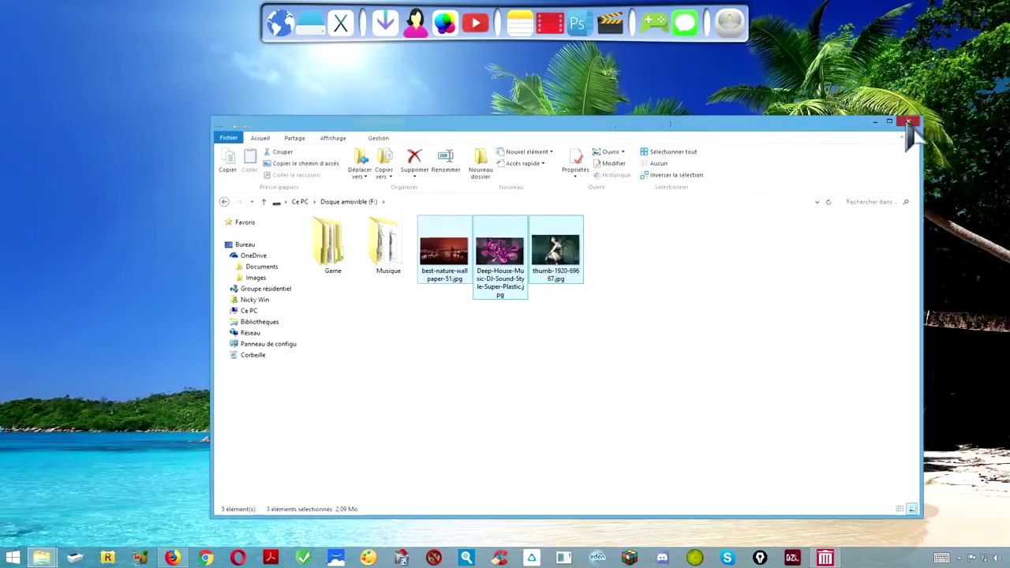
pyautogui.click(908, 122)
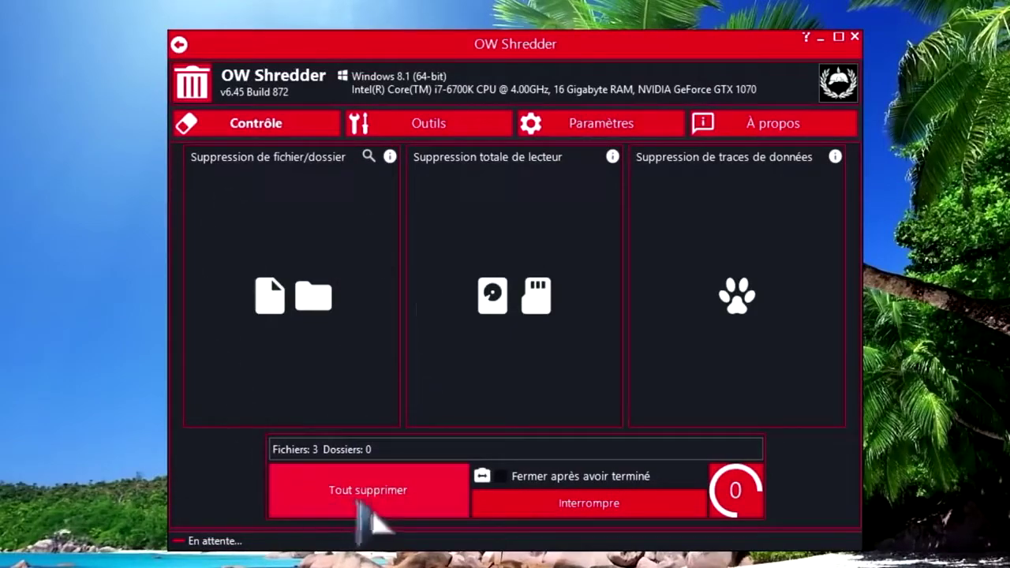
pyautogui.click(373, 491)
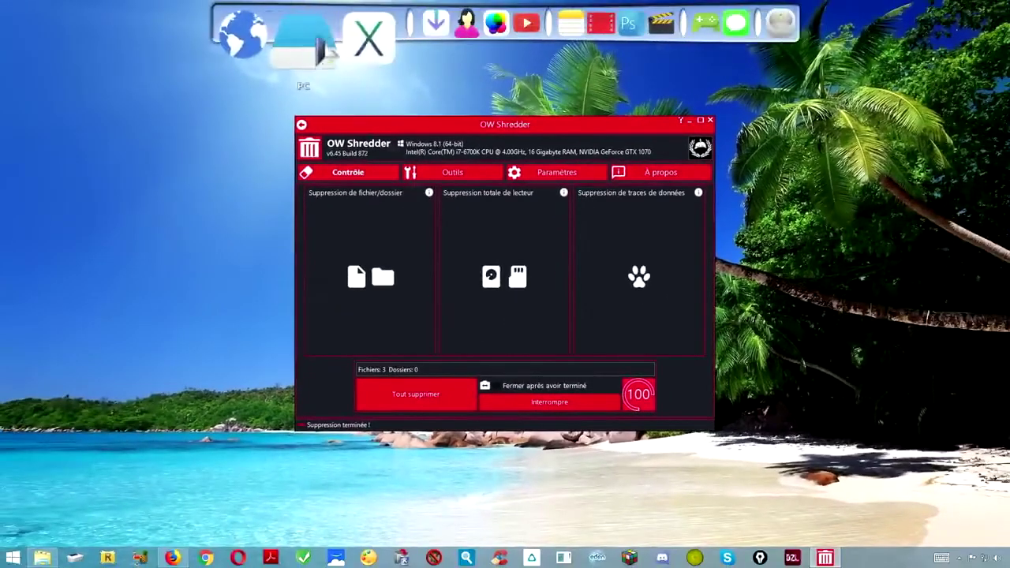
pyautogui.click(316, 47)
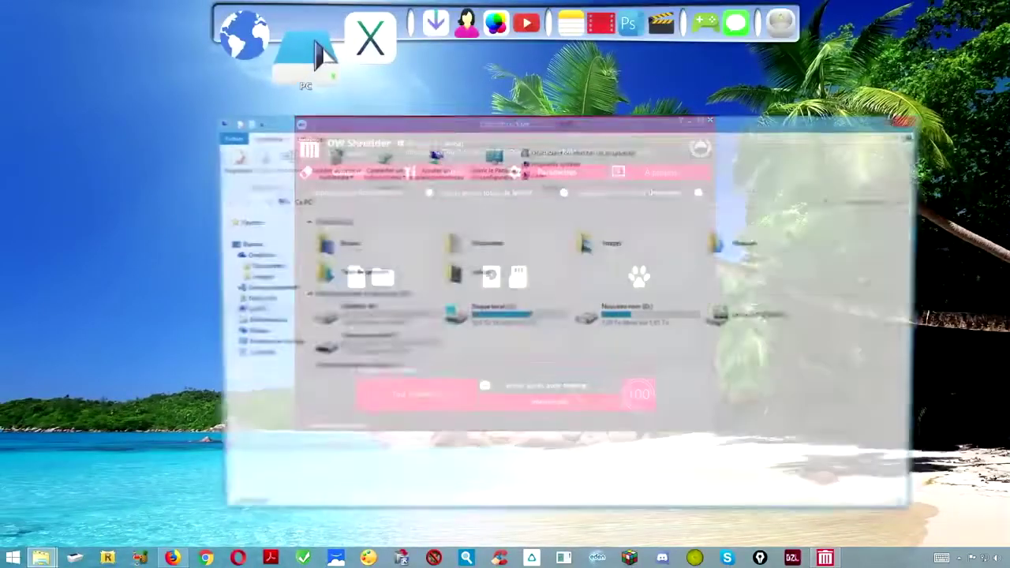
pyautogui.doubleClick(359, 352)
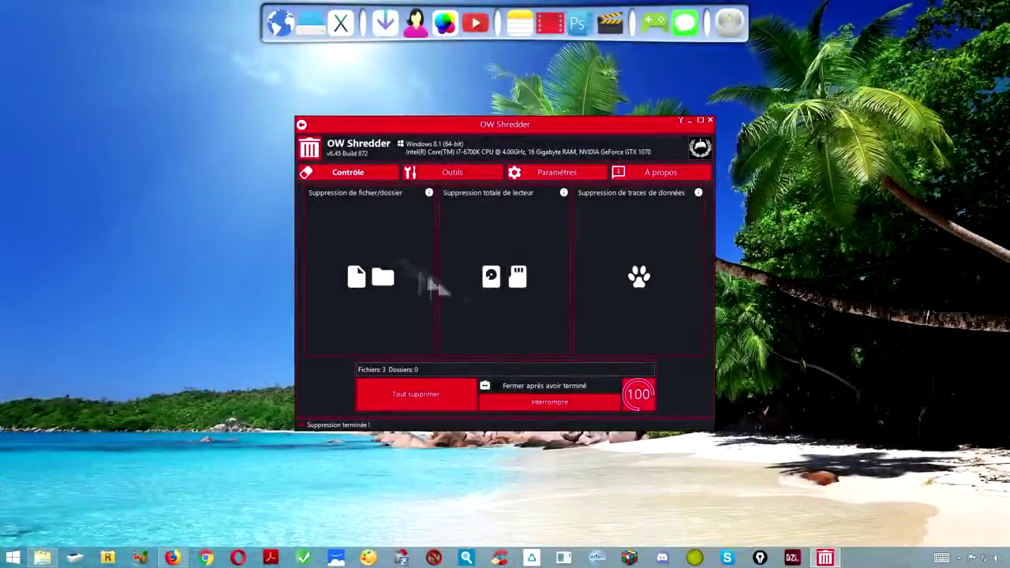
# Switch OW Shredder to its desktop widget and view the widget's file picker without choosing a file.
pyautogui.click(300, 125)
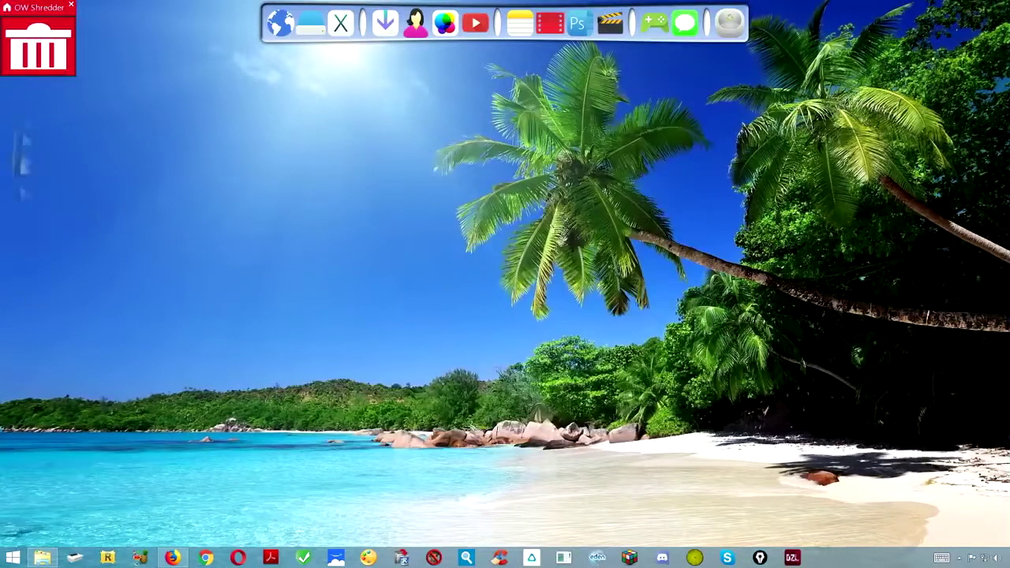
pyautogui.click(41, 57)
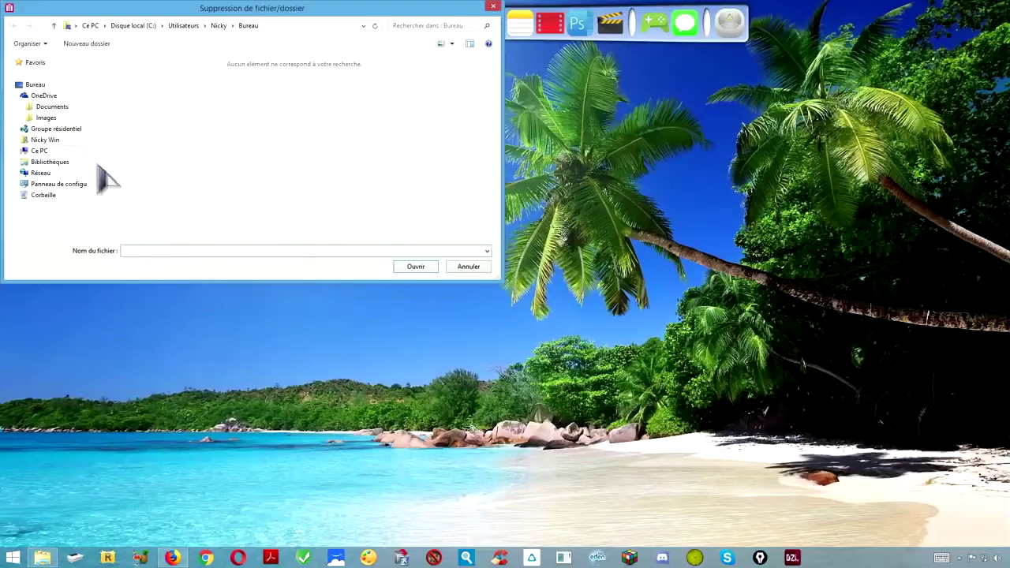
pyautogui.click(493, 7)
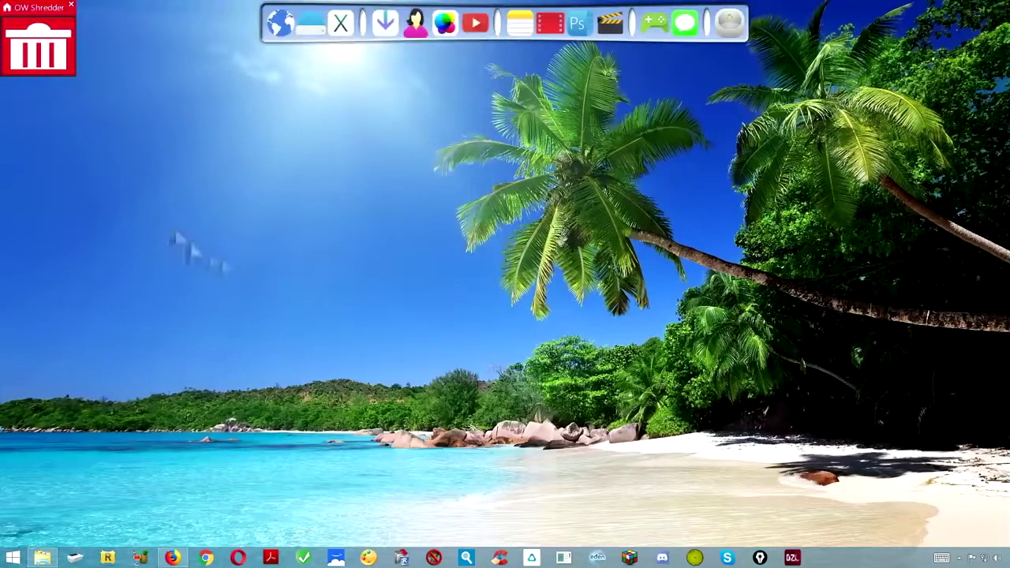
pyautogui.click(11, 22)
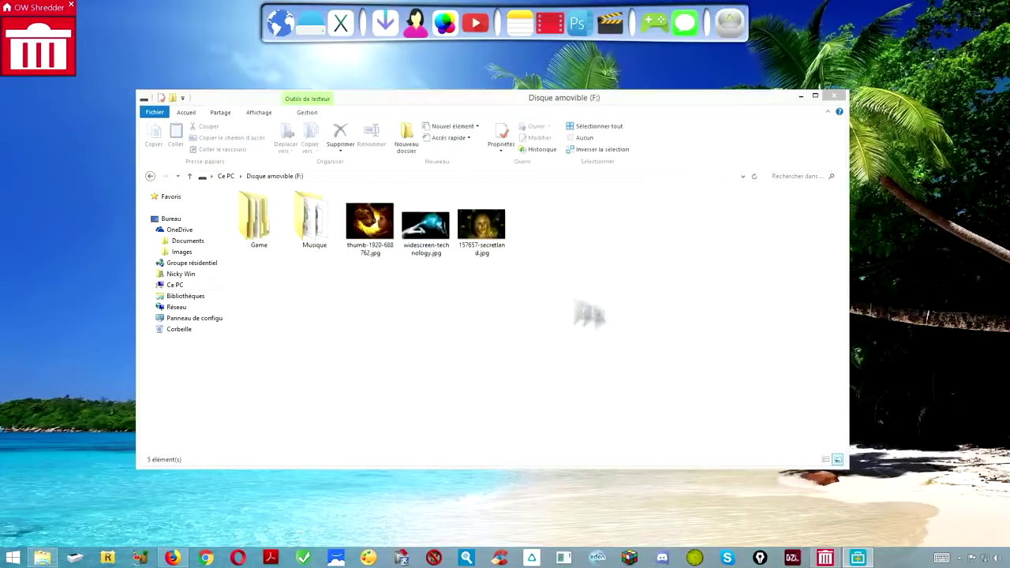
# Copy the three JPG images on drive F: and permanently delete the originals from the drive.
pyautogui.moveTo(365, 311); pyautogui.dragTo(541, 203)
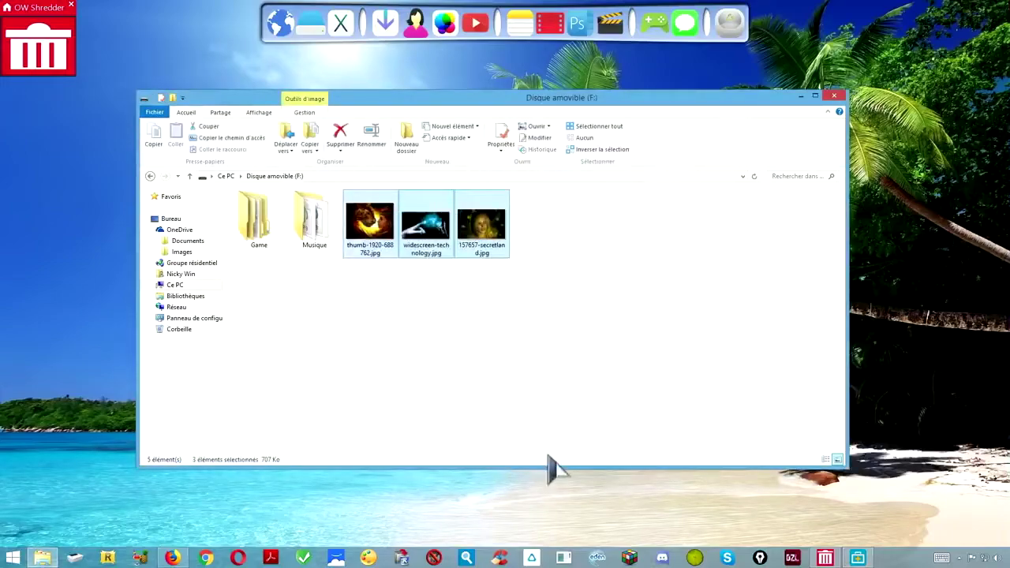
pyautogui.hotkey('ctrl', 'c')
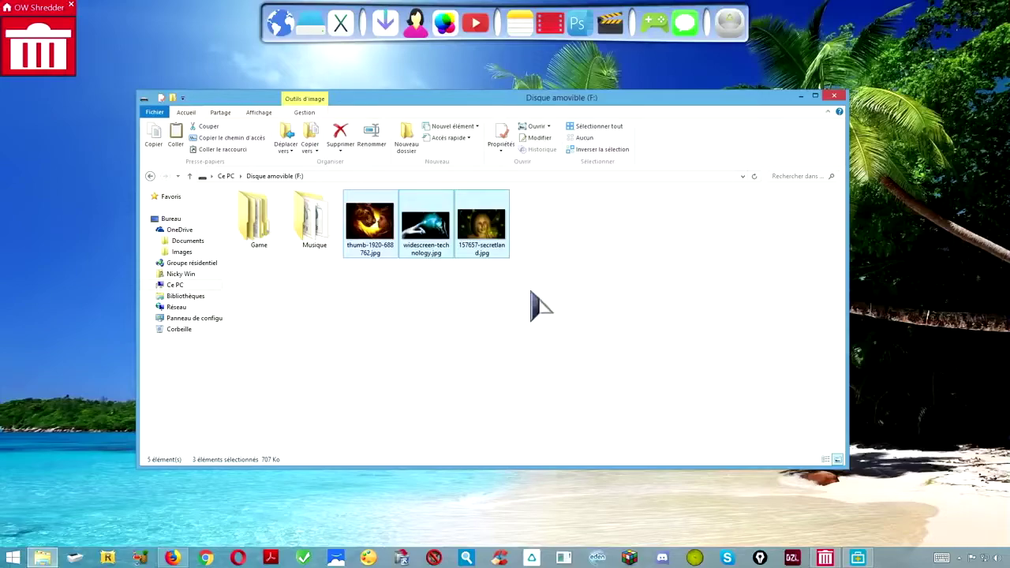
pyautogui.hotkey('shift', 'Delete')
pyautogui.click(542, 287)
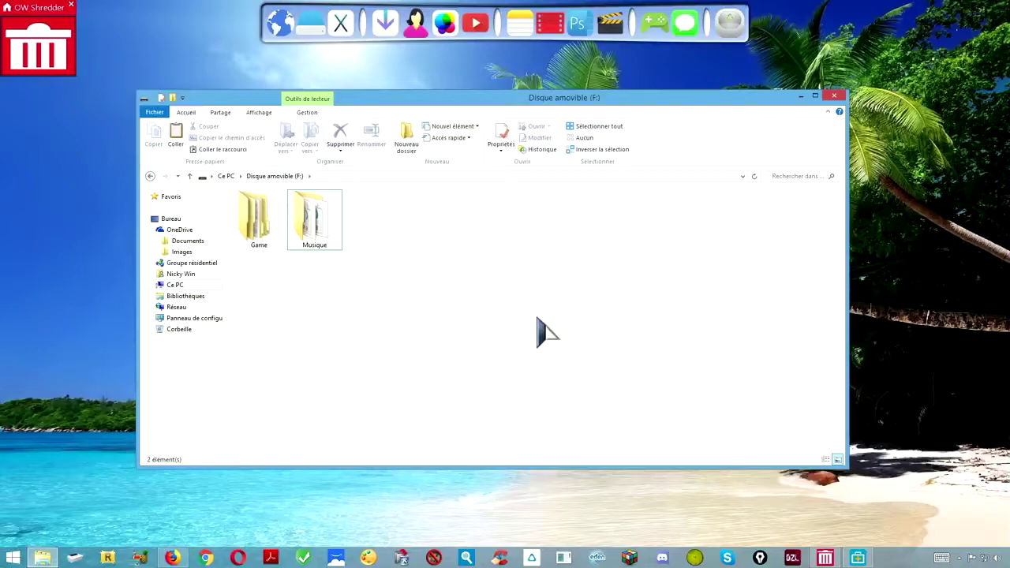
# Switch to EaseUS Data Recovery Wizard and scan external drive F: for lost files.
pyautogui.click(858, 558)
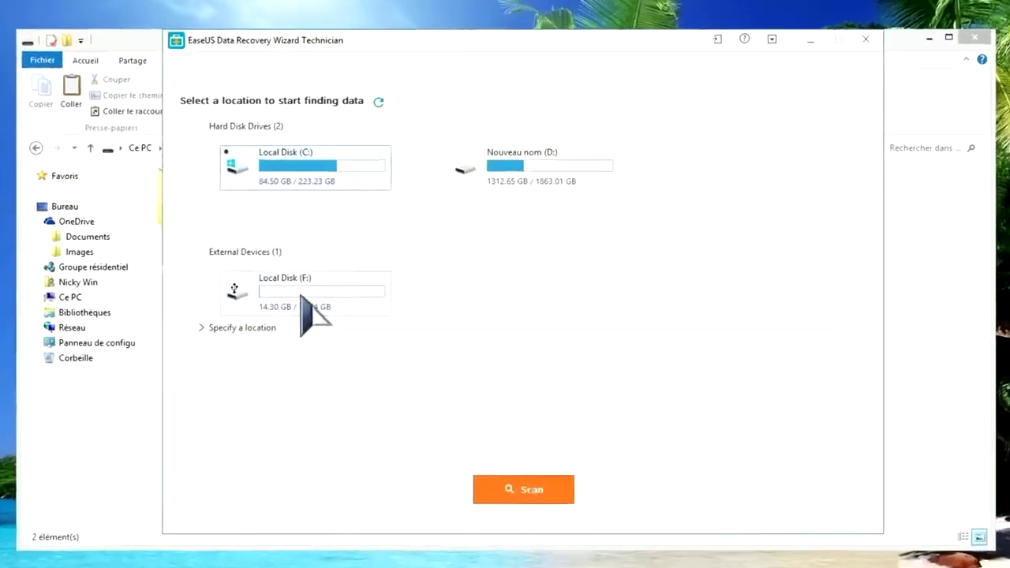
pyautogui.click(350, 297)
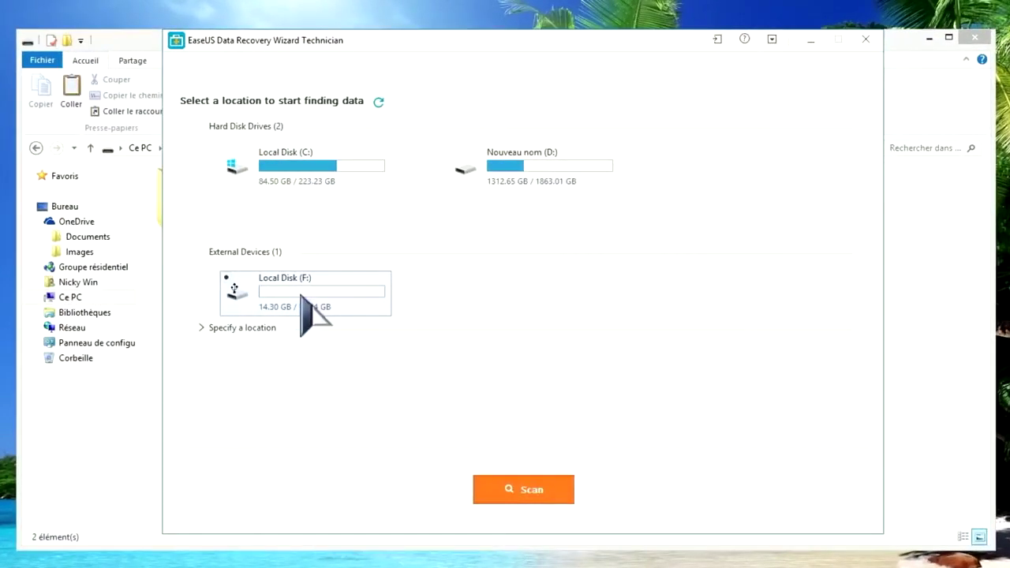
pyautogui.click(532, 498)
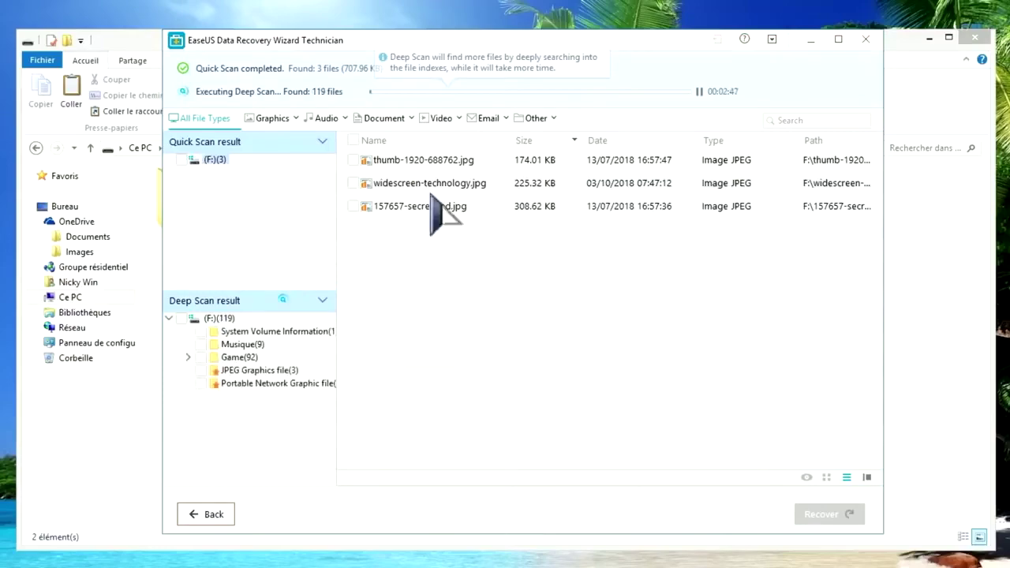
# Select thumb-1920-688762.jpg, widescreen-technology.jpg and 157657-secretland.jpg in the quick scan results, pause the deep scan, and recover the files to Bureau.
pyautogui.click(354, 160)
pyautogui.click(354, 184)
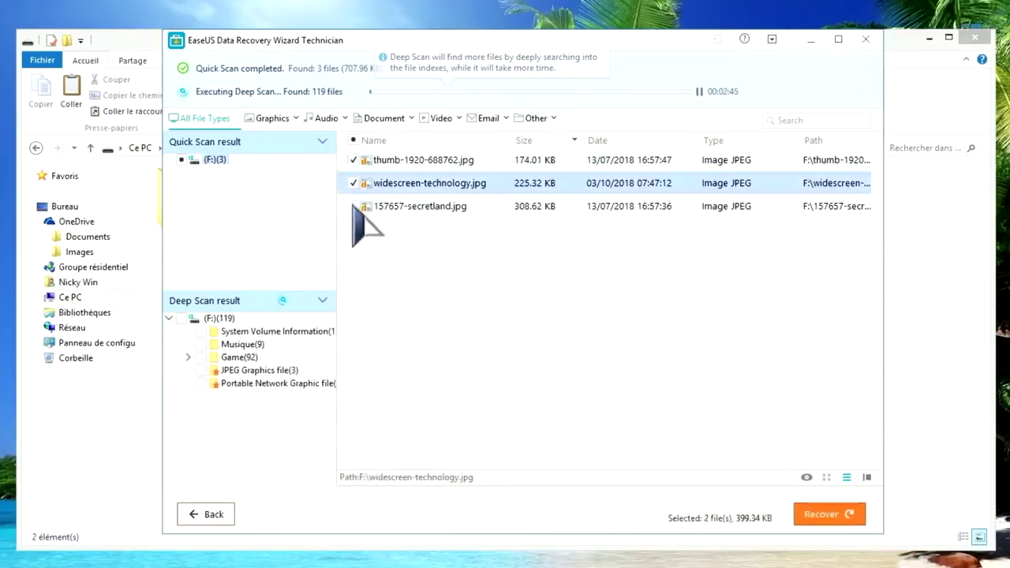
pyautogui.click(353, 206)
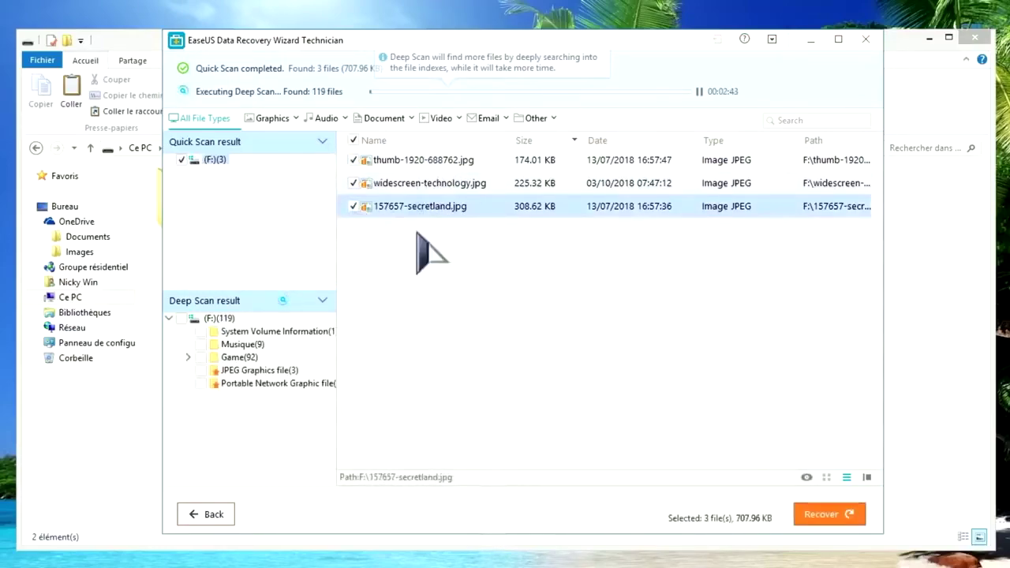
pyautogui.click(699, 91)
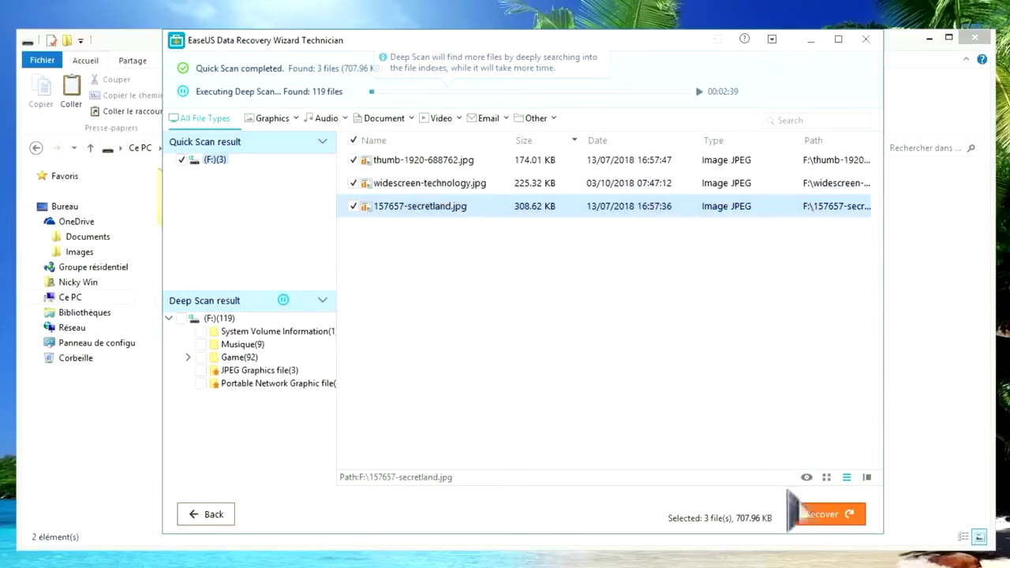
pyautogui.click(829, 517)
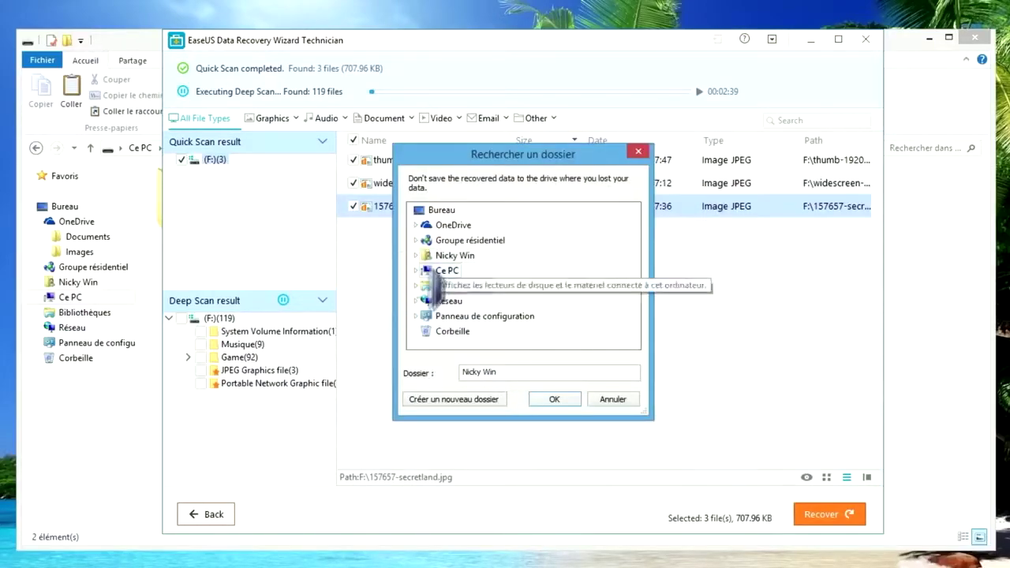
pyautogui.click(438, 210)
pyautogui.click(554, 399)
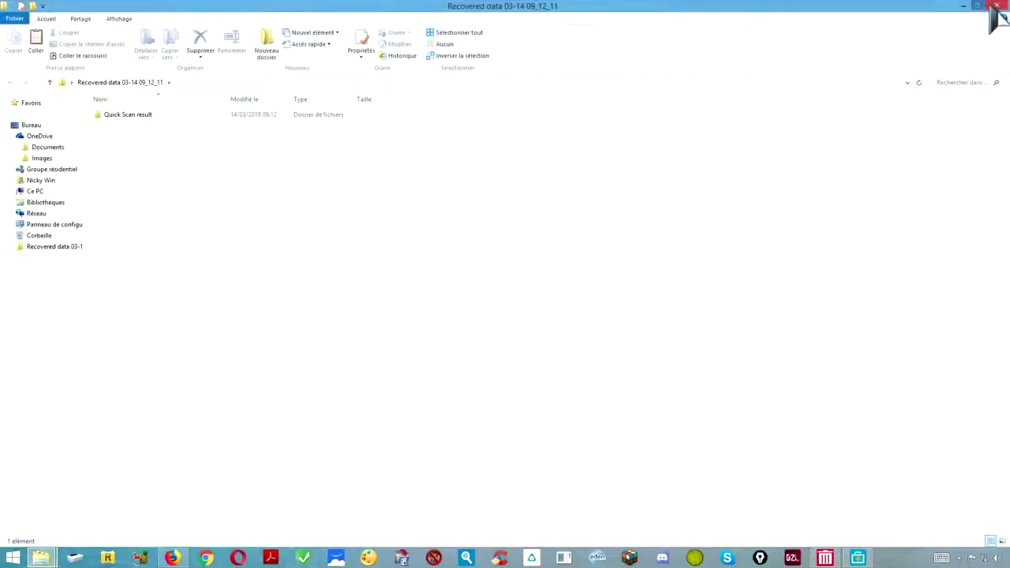
# Dismiss the recovery windows, minimize EaseUS and the drive F: window, and move the OW Shredder widget off the recovered data folder.
pyautogui.click(996, 8)
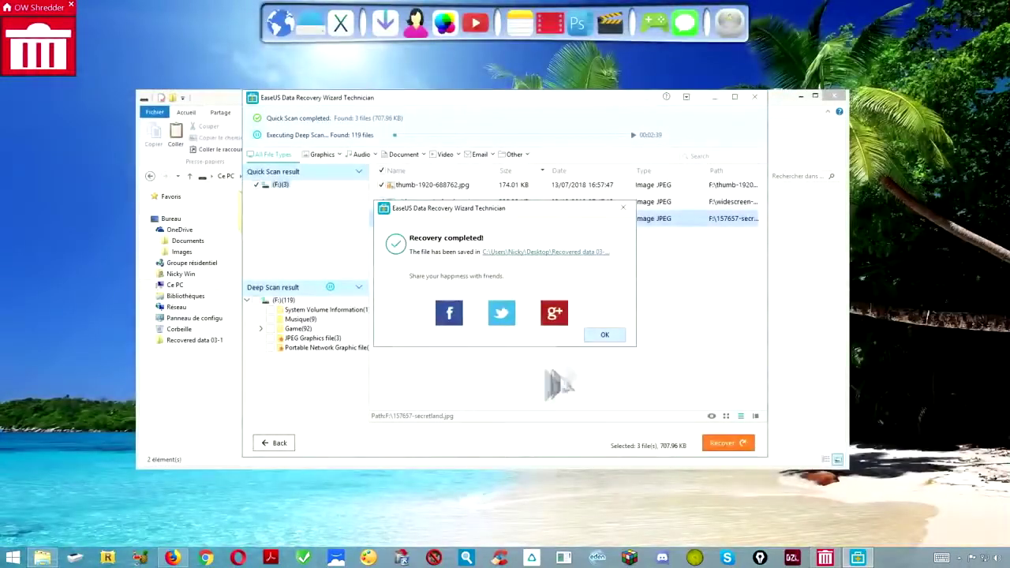
pyautogui.click(605, 337)
pyautogui.click(715, 98)
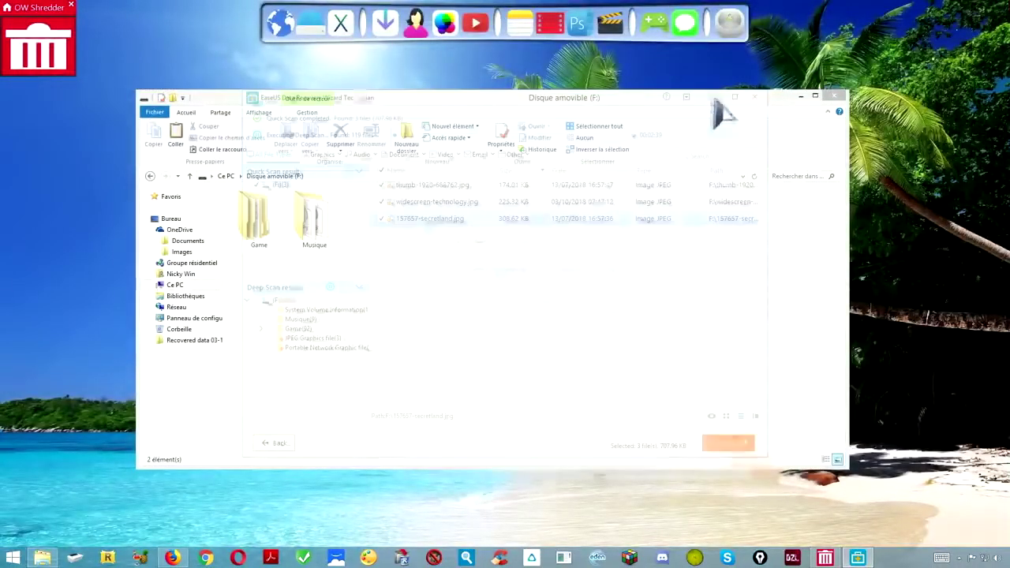
pyautogui.click(803, 97)
pyautogui.moveTo(39, 24); pyautogui.dragTo(139, 24)
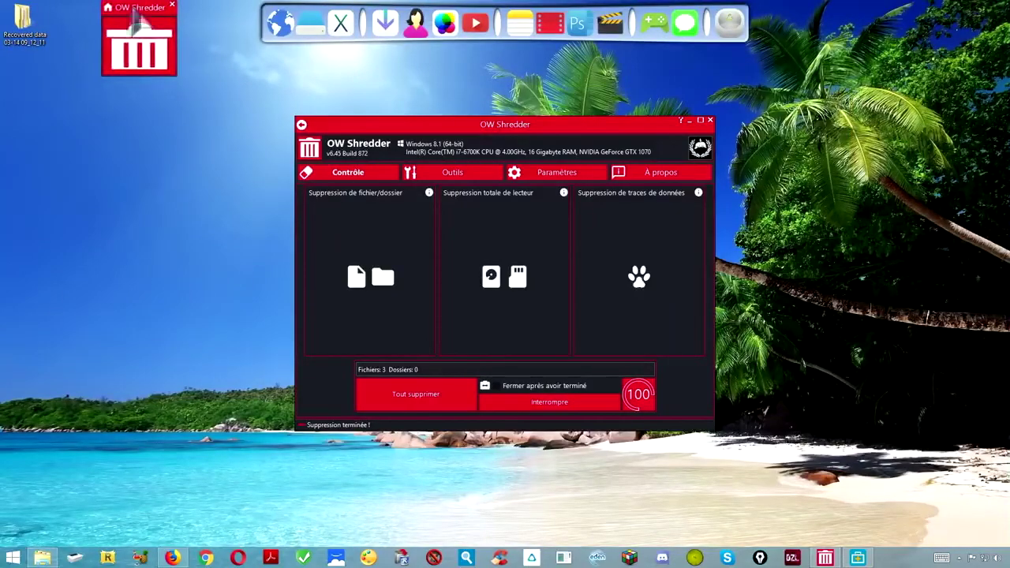
# Check the recovered images in the desktop folder's Quick Scan result, Existing Partition(NTFS) subfolder, and close the window.
pyautogui.doubleClick(33, 30)
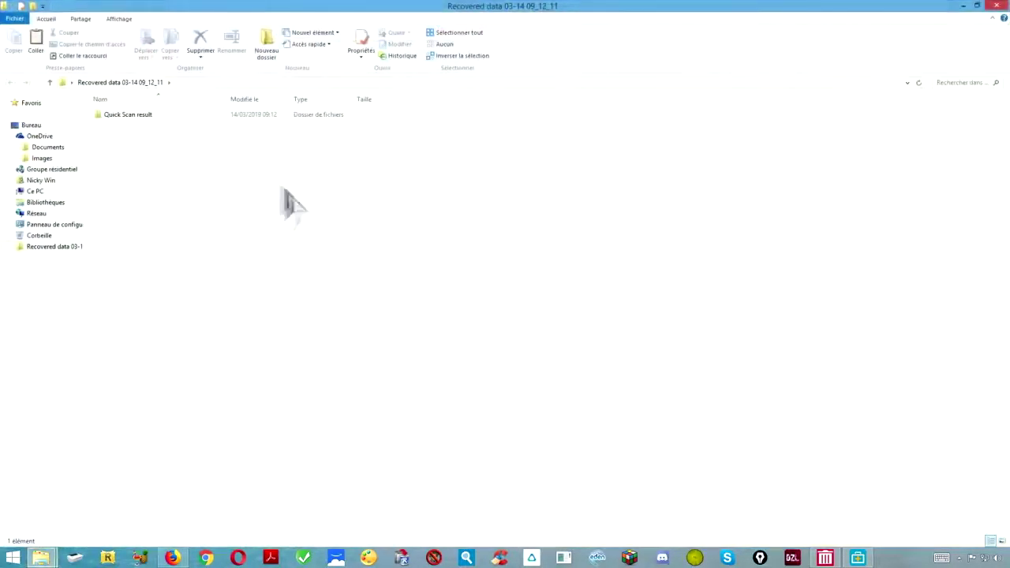
pyautogui.click(121, 115)
pyautogui.doubleClick(121, 115)
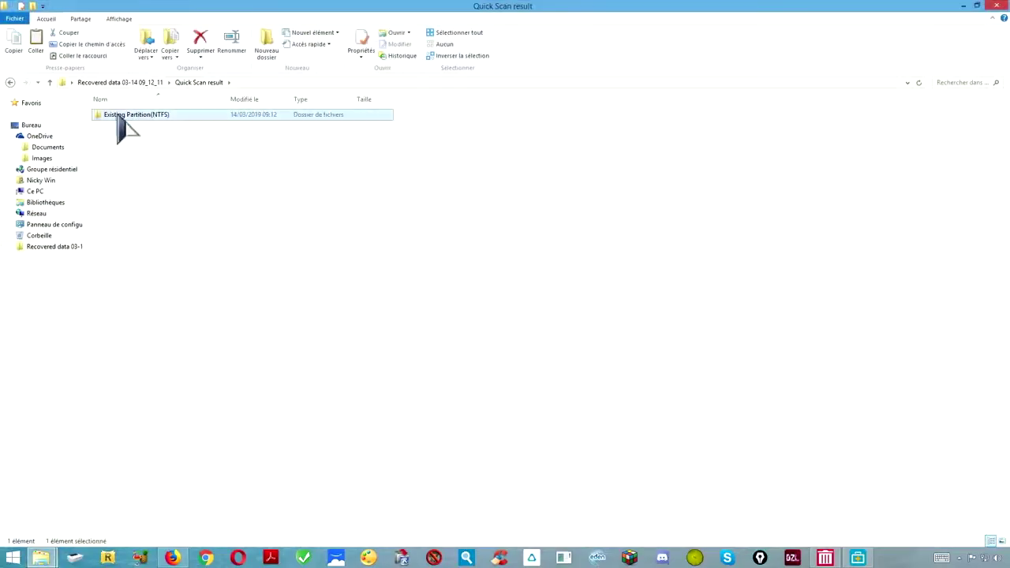
pyautogui.doubleClick(123, 117)
pyautogui.moveTo(111, 193); pyautogui.dragTo(278, 141)
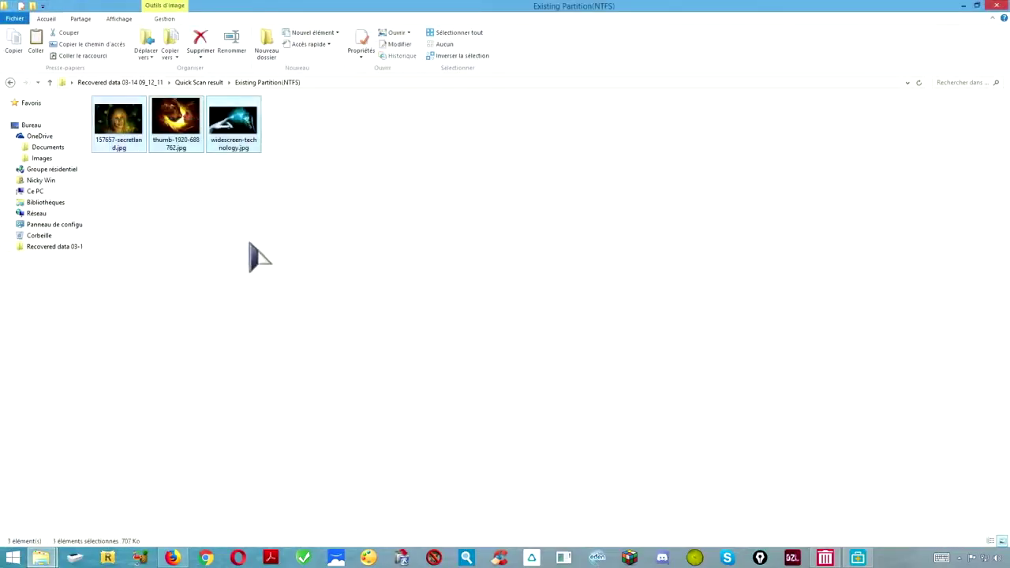
pyautogui.click(291, 244)
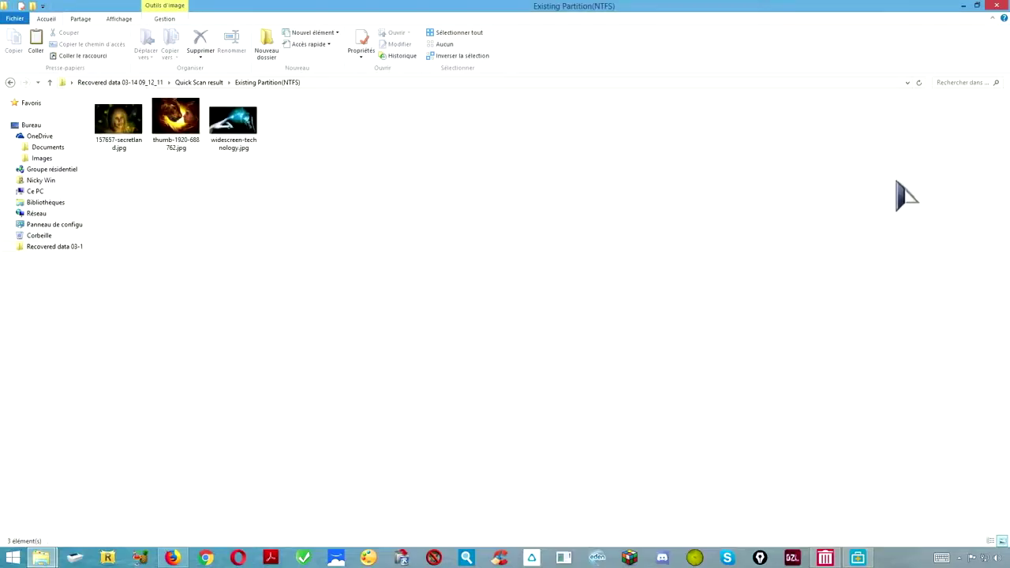
pyautogui.click(998, 8)
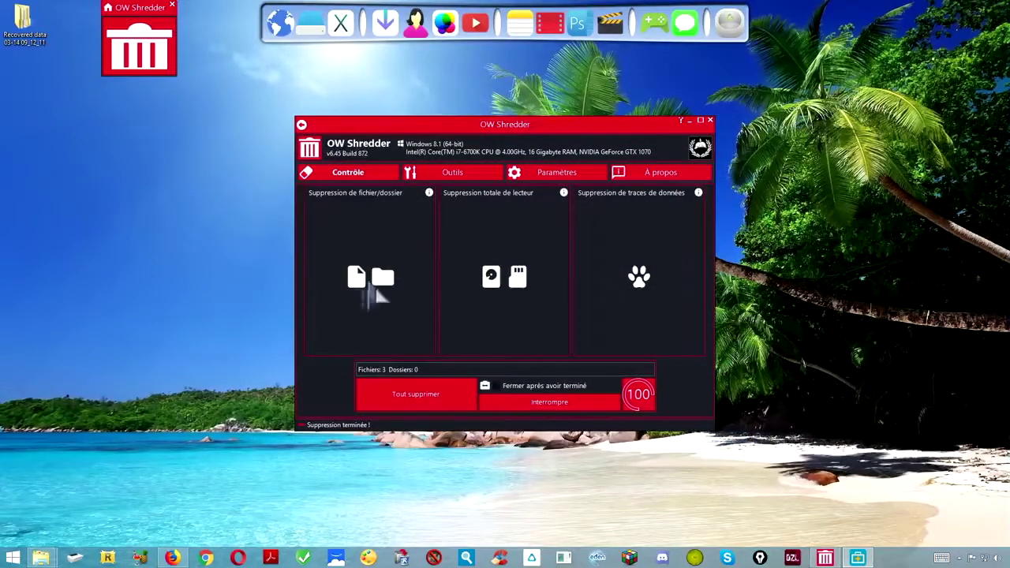
# Open OW Shredder's file and folder deletion picker on removable drive F: and display the files as large thumbnails.
pyautogui.click(361, 280)
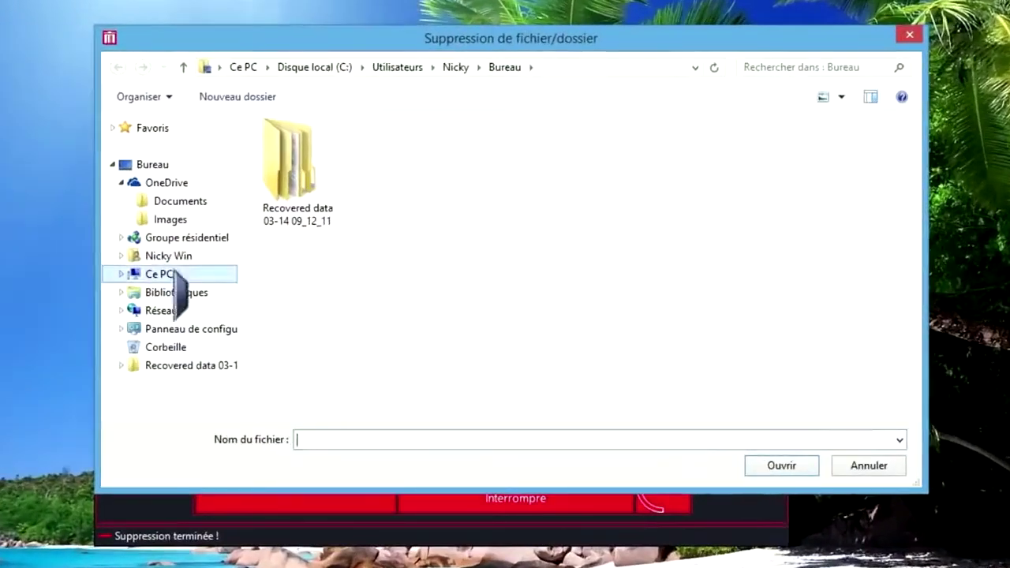
pyautogui.click(161, 274)
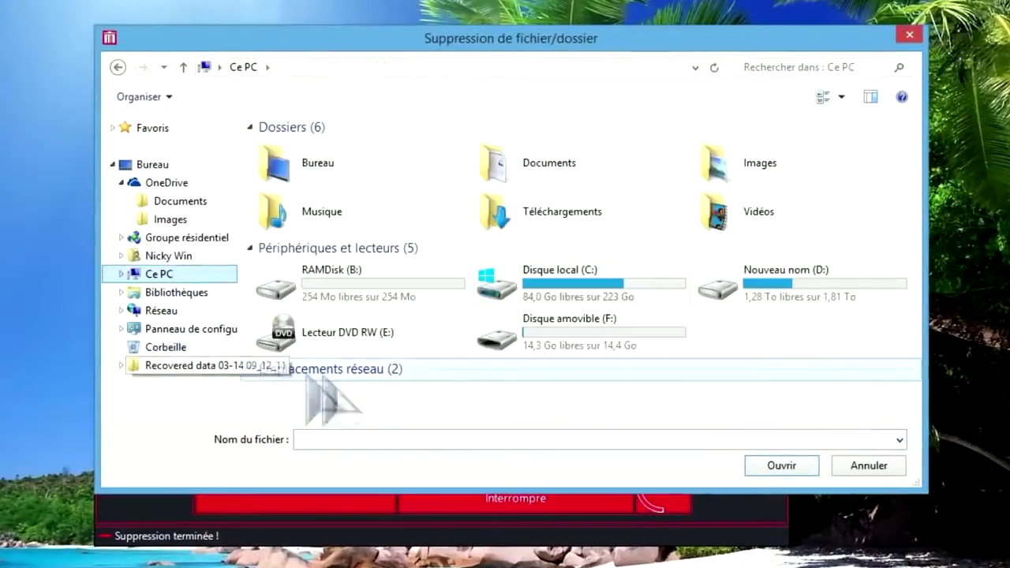
pyautogui.doubleClick(561, 327)
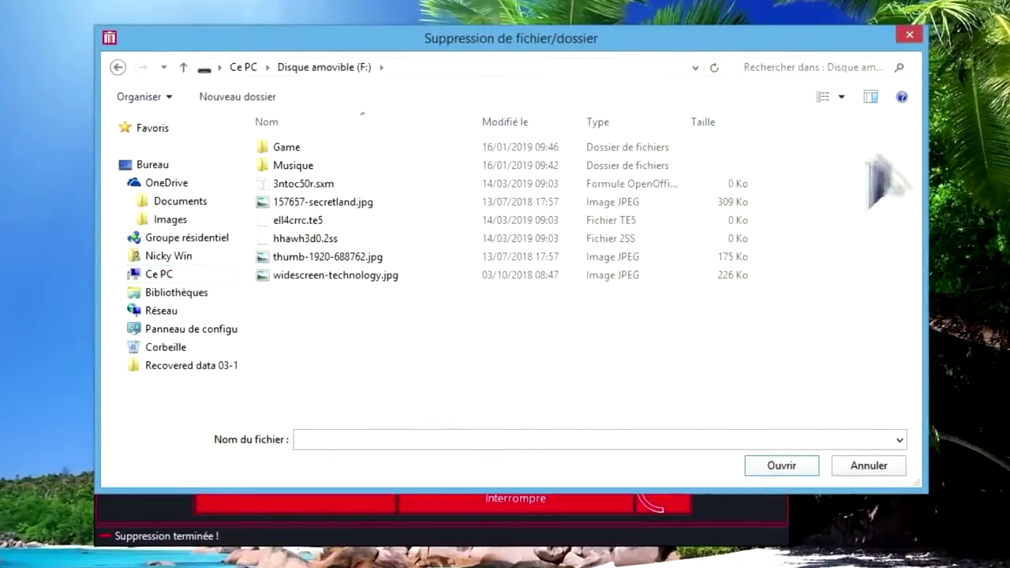
pyautogui.click(842, 96)
pyautogui.click(907, 1)
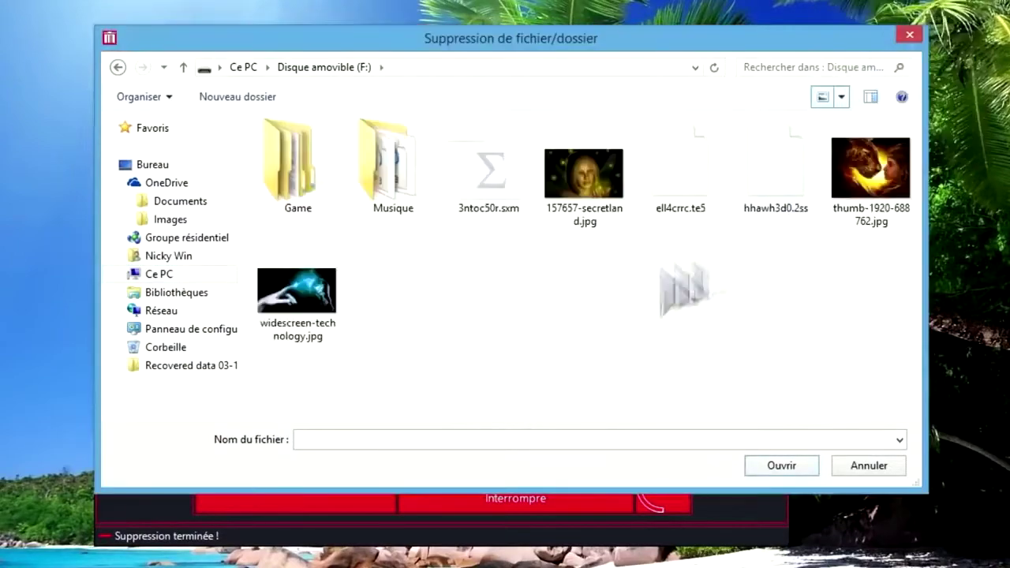
# Queue 157657-secretland.jpg, thumb-1920-688762.jpg and widescreen-technology.jpg from drive F: and shred them all.
pyautogui.click(569, 229)
pyautogui.keyDown('ctrl'); pyautogui.click(860, 197); pyautogui.keyUp('ctrl')
pyautogui.keyDown('ctrl'); pyautogui.click(327, 339); pyautogui.keyUp('ctrl')
pyautogui.click(781, 467)
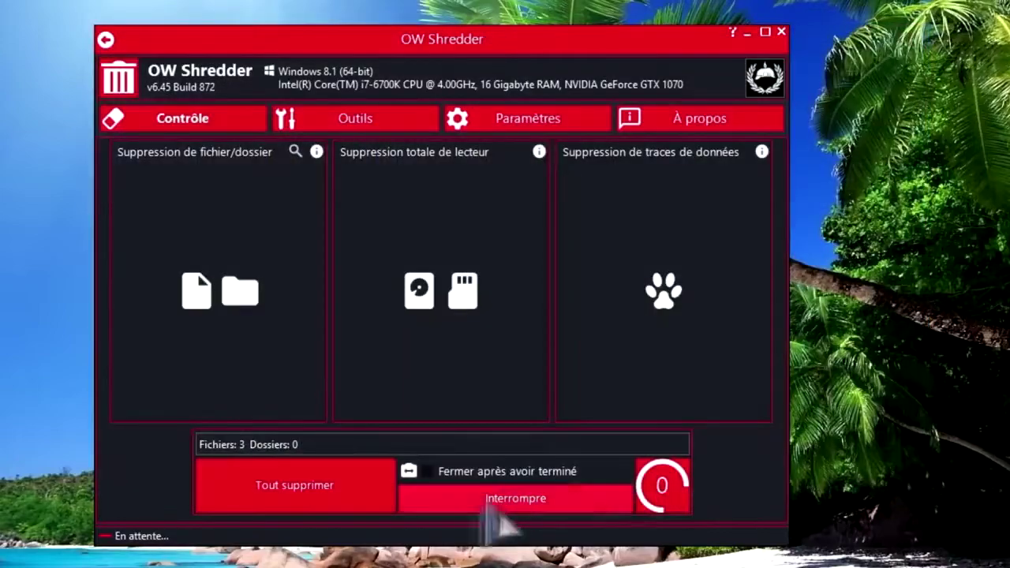
pyautogui.click(313, 488)
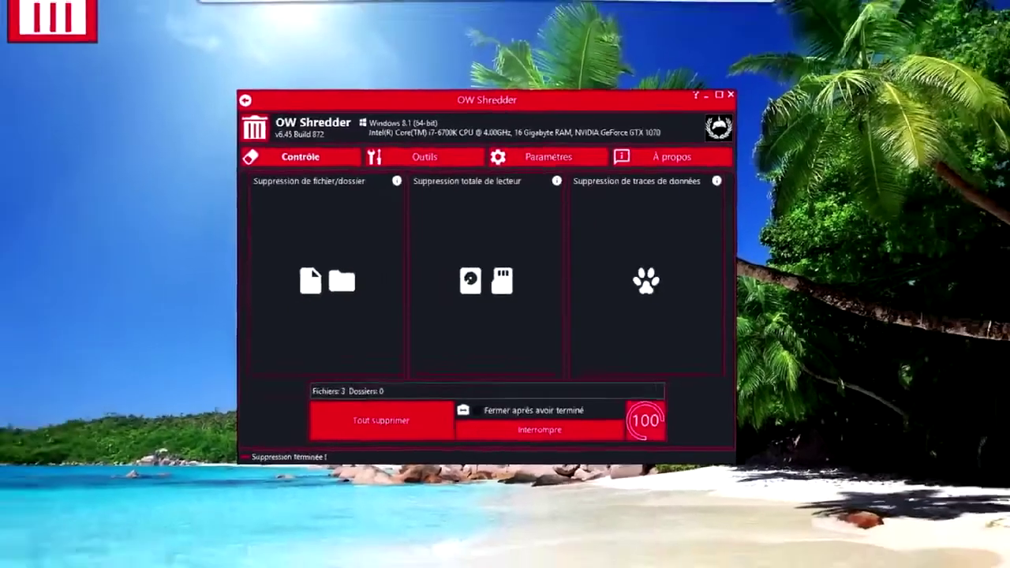
# Bring up the drive F: window that held the images and examine what remains of the shredded files.
pyautogui.moveTo(41, 558)
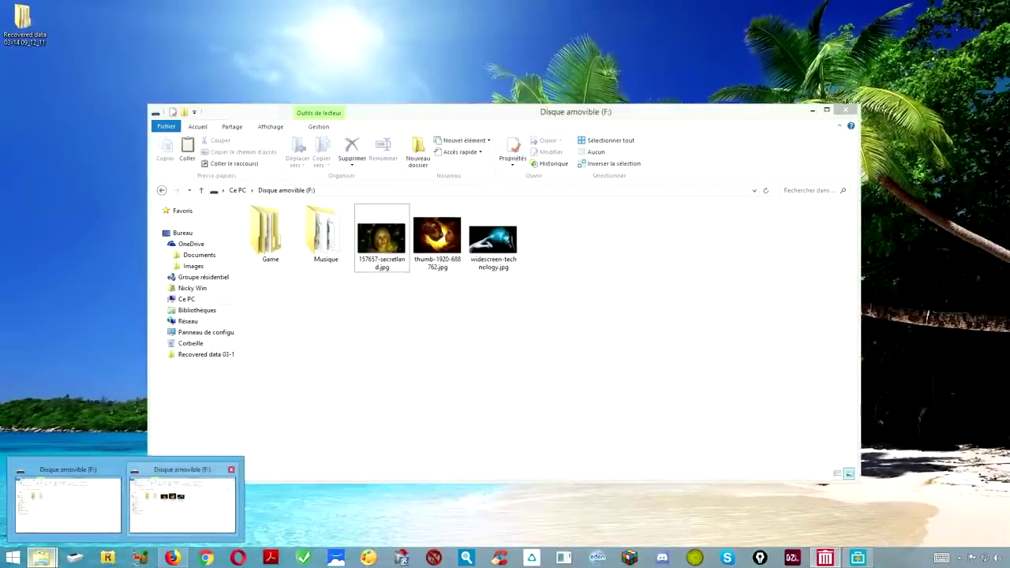
pyautogui.click(175, 515)
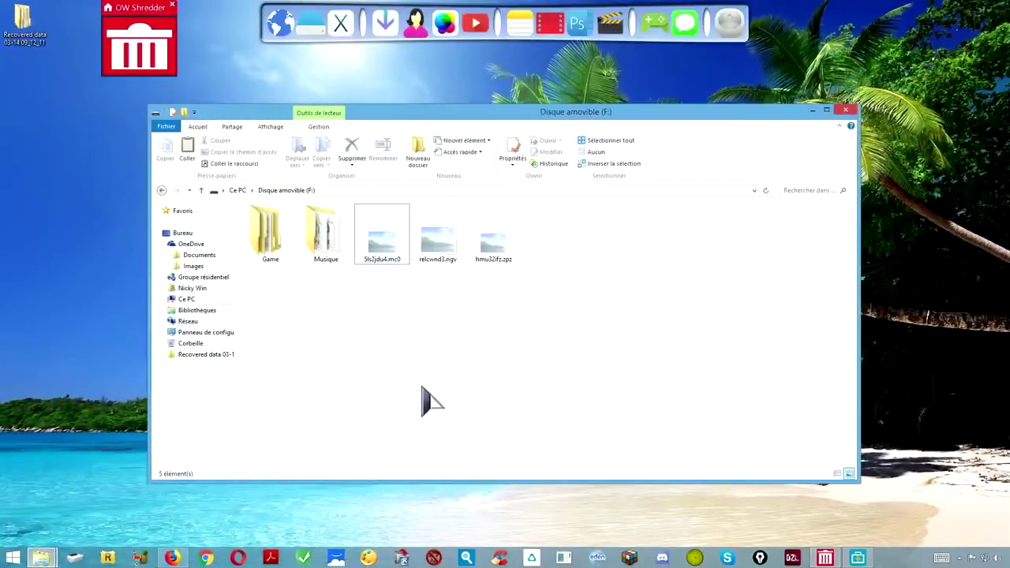
pyautogui.moveTo(382, 275); pyautogui.dragTo(535, 248)
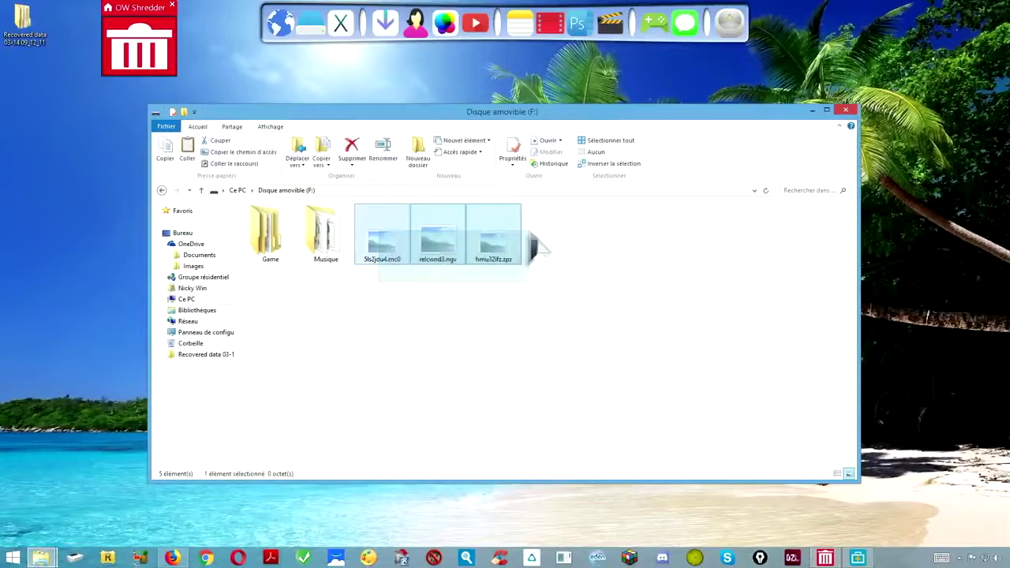
pyautogui.click(514, 343)
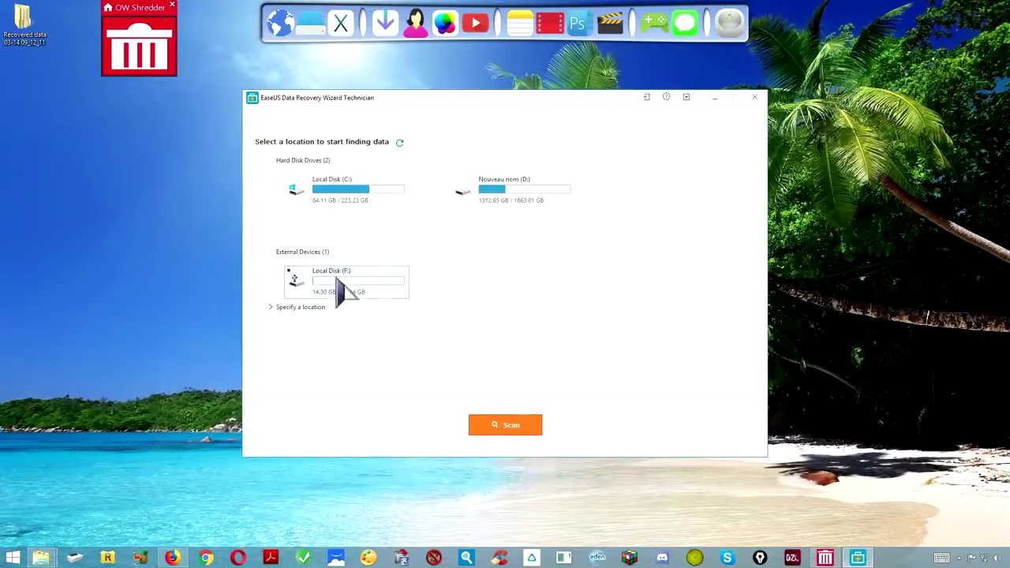
# Scan drive F: with EaseUS Data Recovery Wizard, recover all the quick scan files to Bureau, and close the wizard.
pyautogui.click(515, 430)
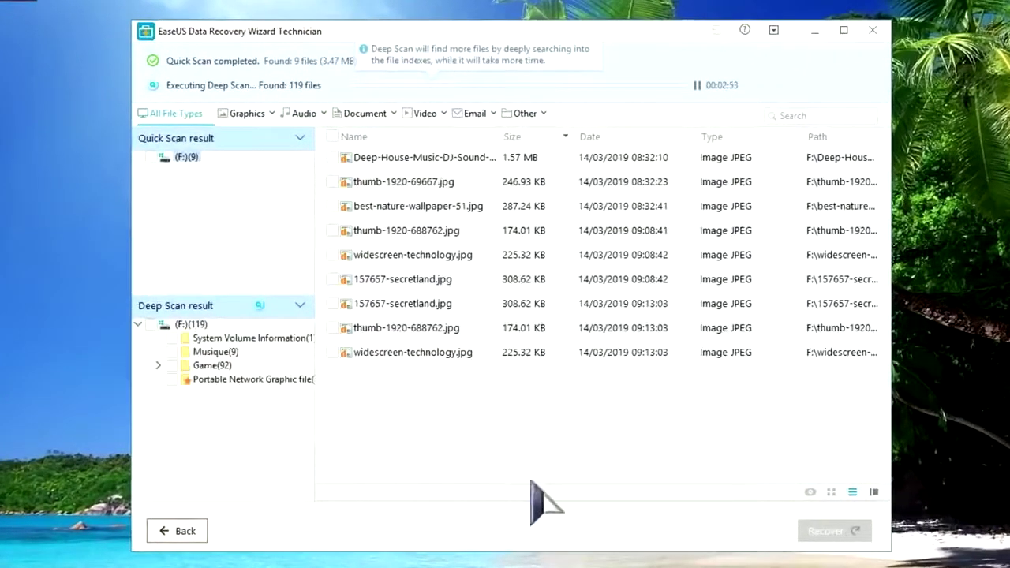
pyautogui.click(697, 85)
pyautogui.click(333, 137)
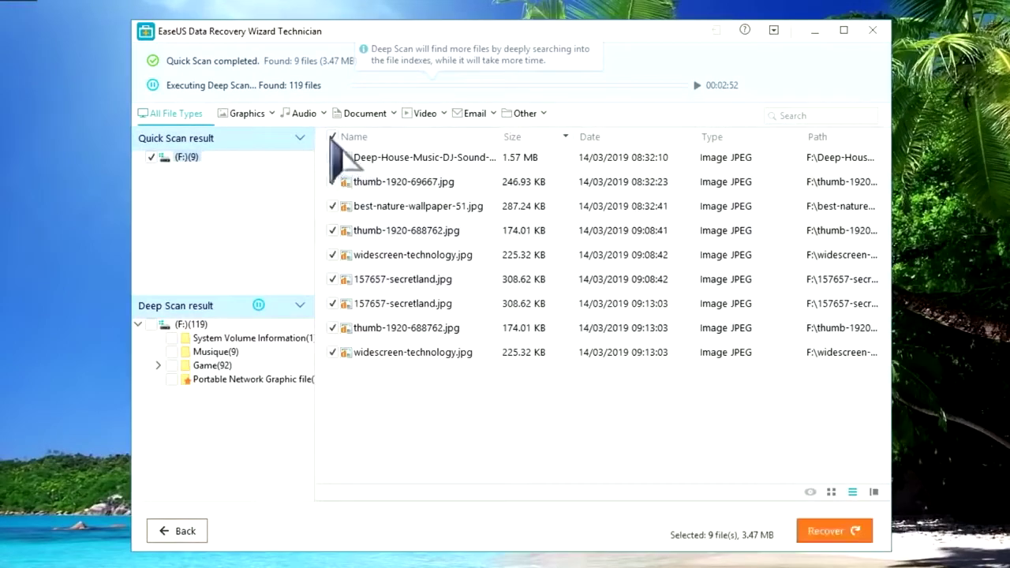
pyautogui.click(828, 532)
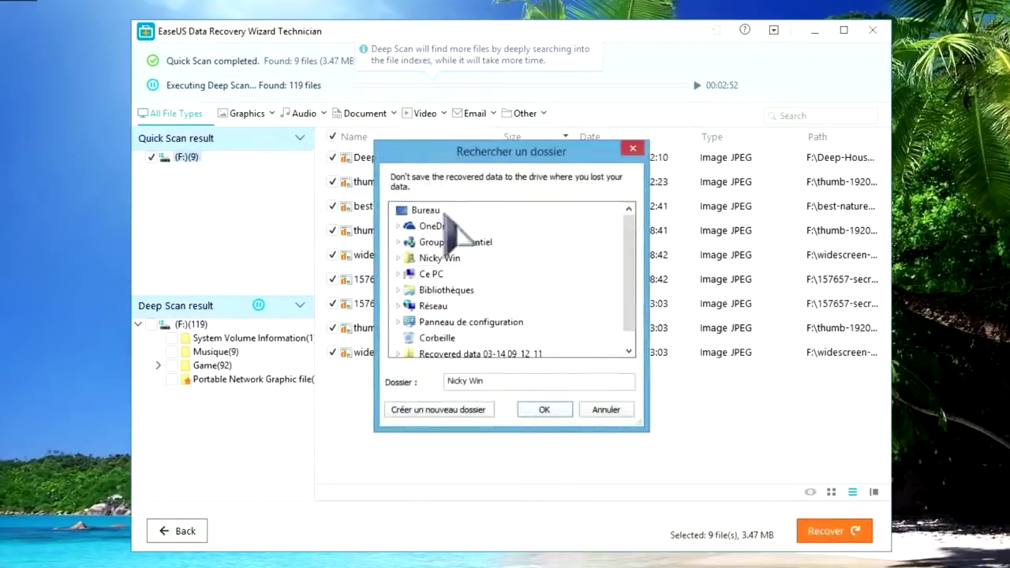
pyautogui.click(426, 209)
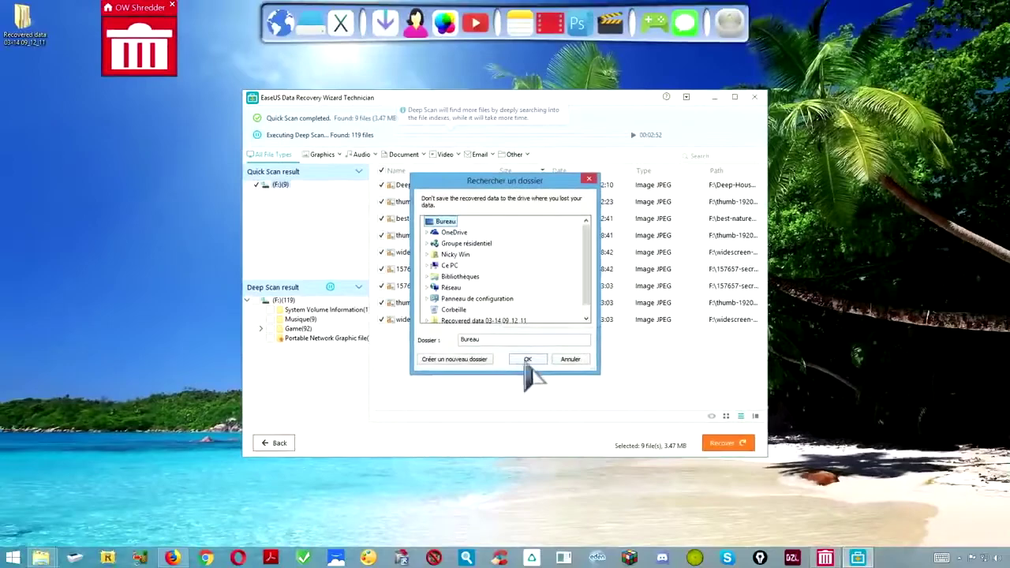
pyautogui.click(527, 359)
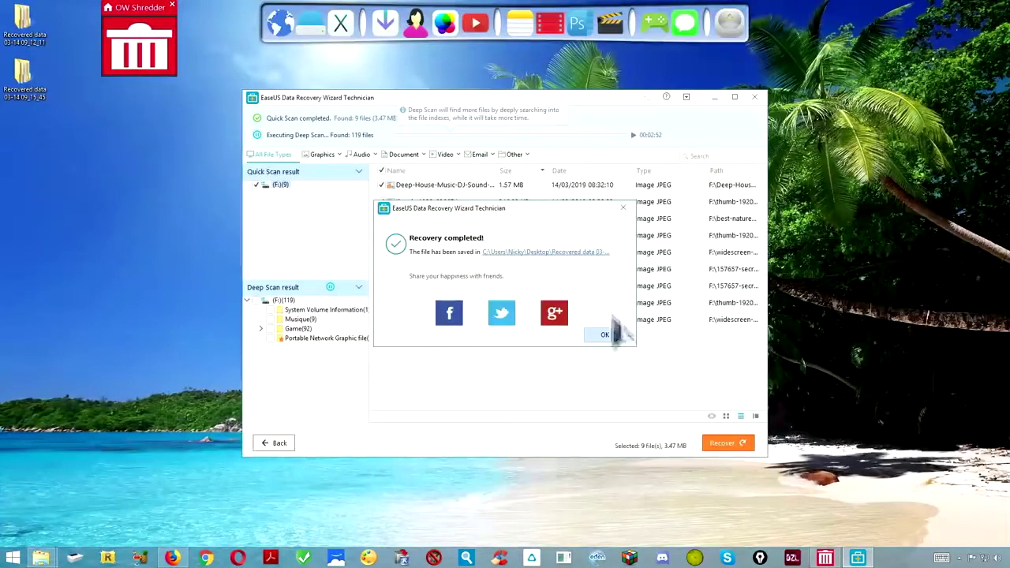
pyautogui.click(606, 335)
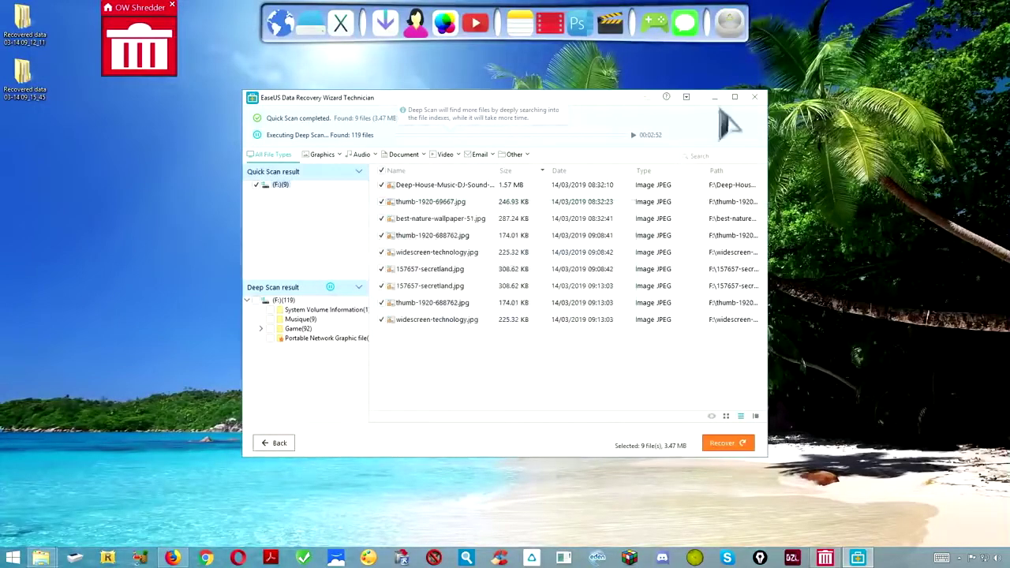
pyautogui.click(755, 96)
# Open the Existing Partition(NTFS) folder inside the Recovered data 03-14 09_15_45 folder and view 157657-secretland.jpg in the photo viewer.
pyautogui.doubleClick(35, 85)
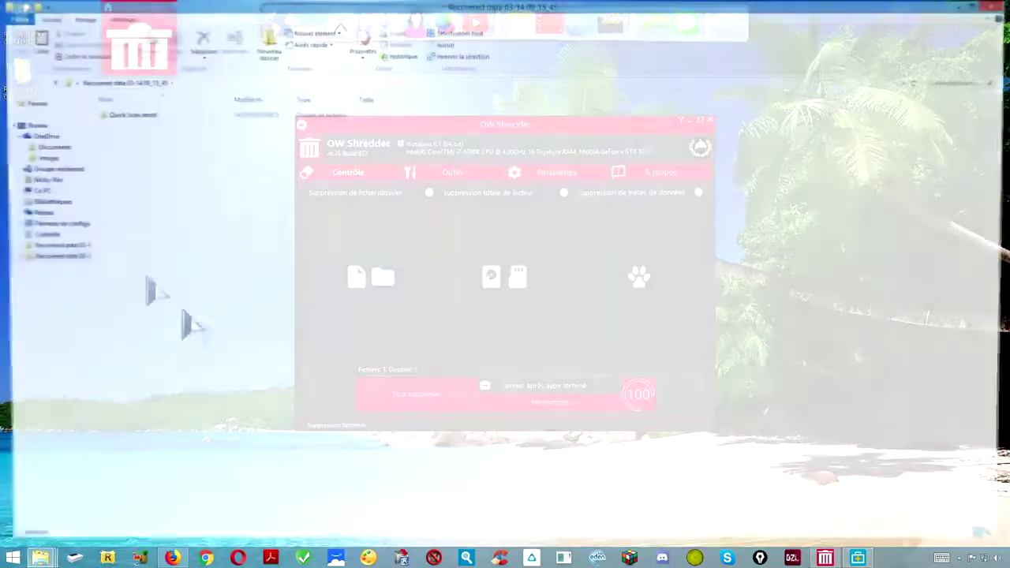
pyautogui.doubleClick(150, 116)
pyautogui.doubleClick(142, 116)
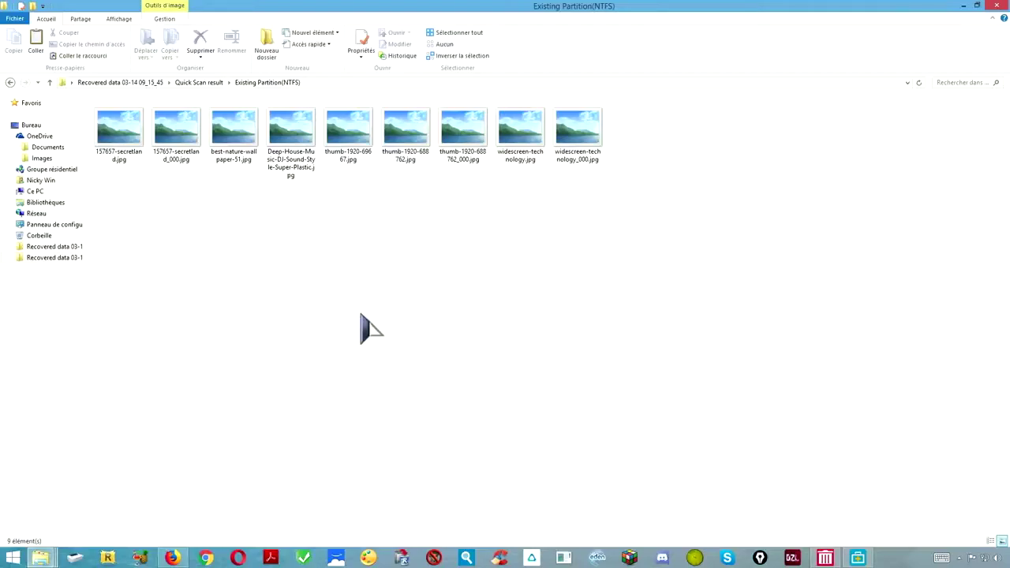
pyautogui.doubleClick(122, 136)
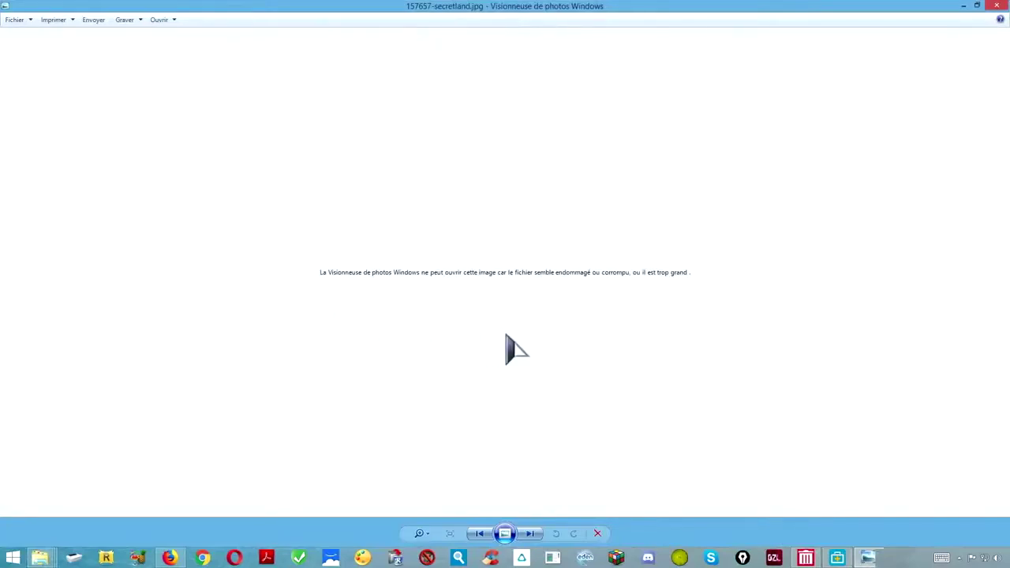
pyautogui.click(996, 6)
# Select all the recovered images in the folder to inspect them, clear the selection, and close the window.
pyautogui.moveTo(116, 202); pyautogui.dragTo(623, 141)
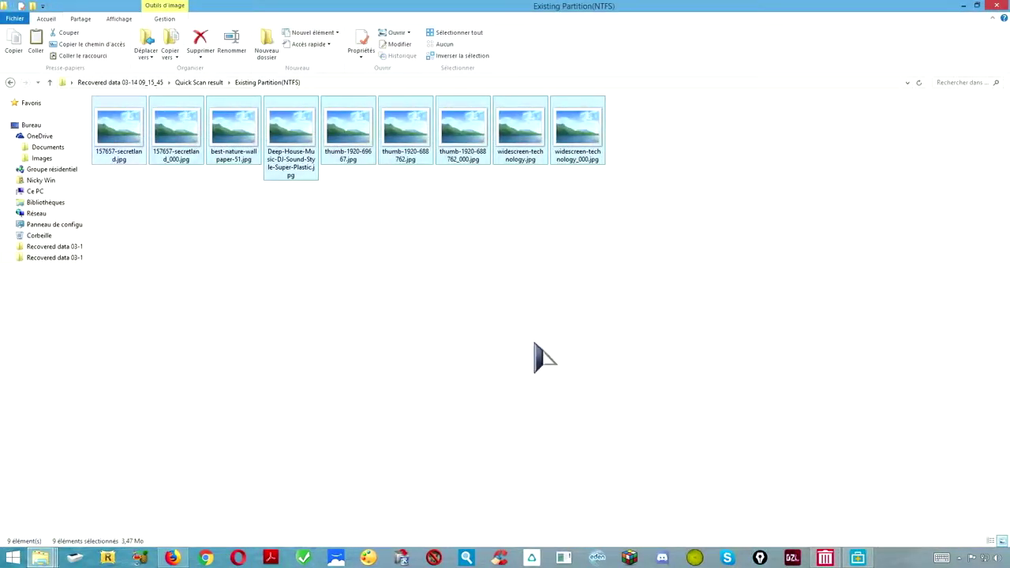
pyautogui.click(556, 423)
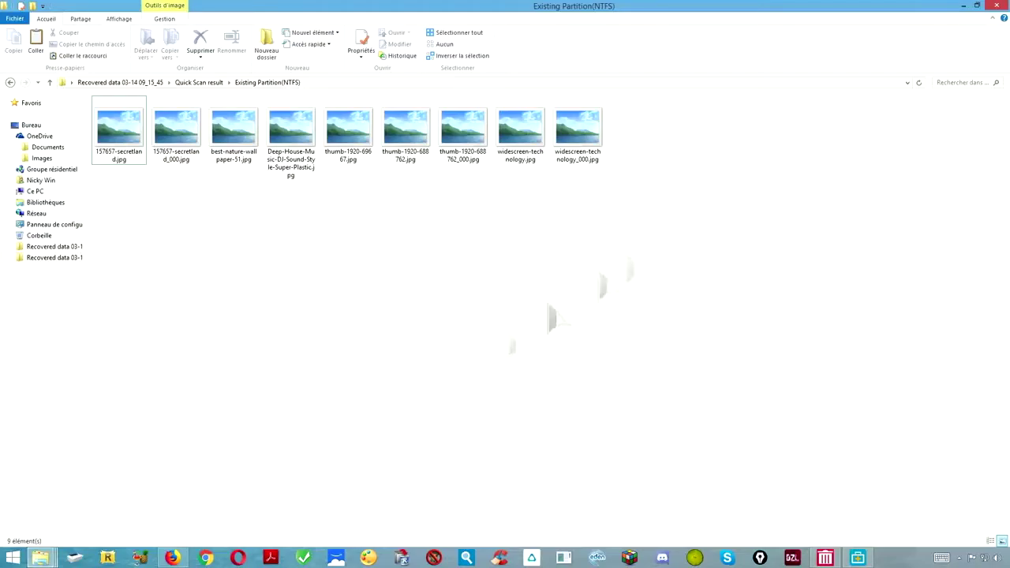
pyautogui.click(996, 6)
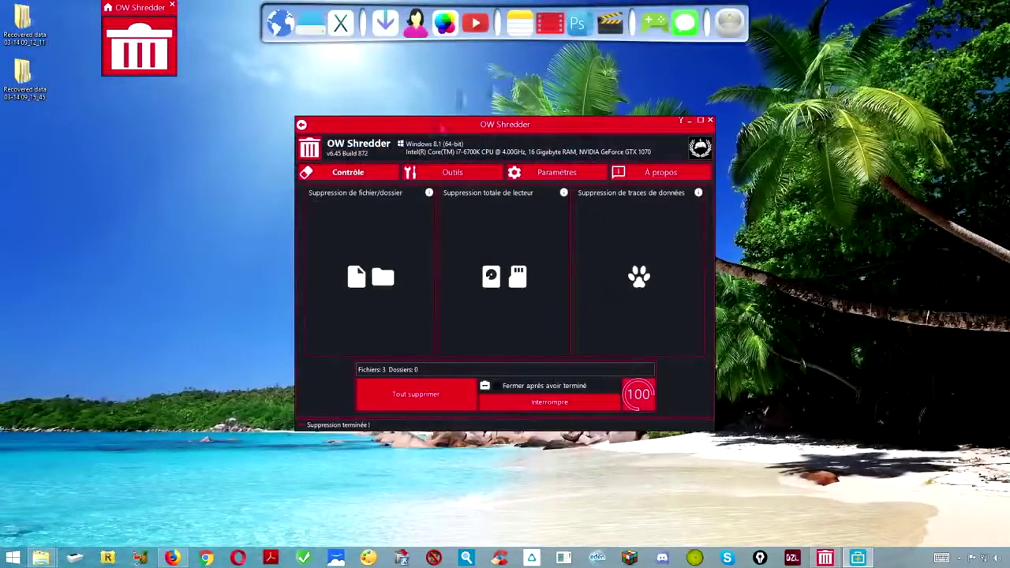
# Delete both Recovered data folders from the desktop and move the OW Shredder desktop widget into the freed space.
pyautogui.moveTo(58, 127); pyautogui.dragTo(25, 23)
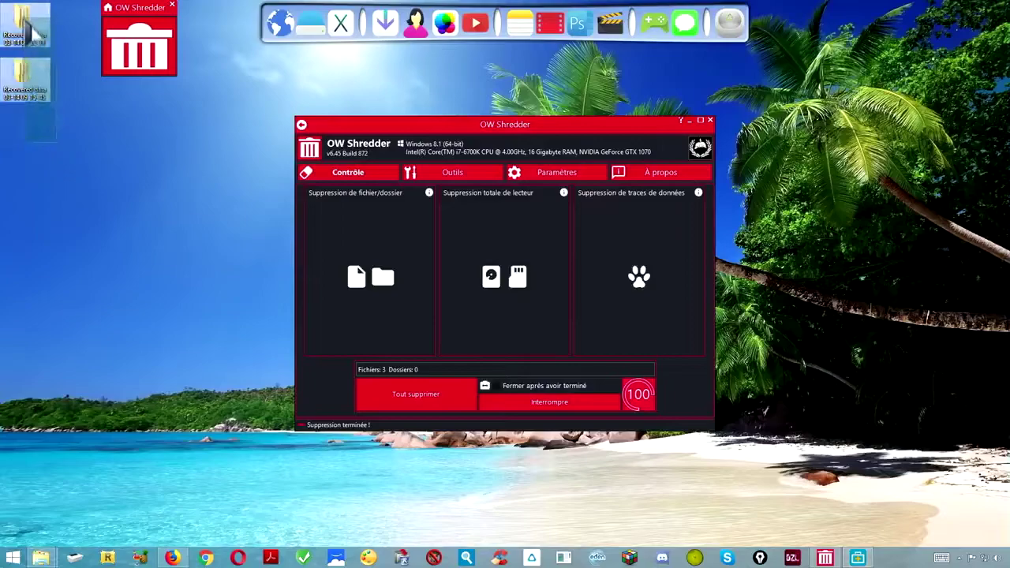
pyautogui.press('Delete')
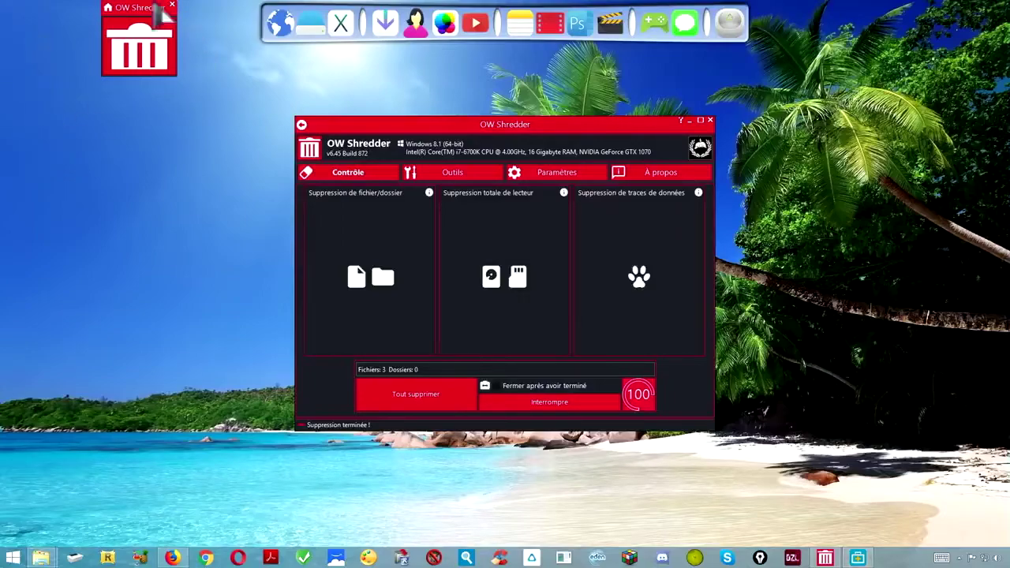
pyautogui.moveTo(155, 7); pyautogui.dragTo(53, 7)
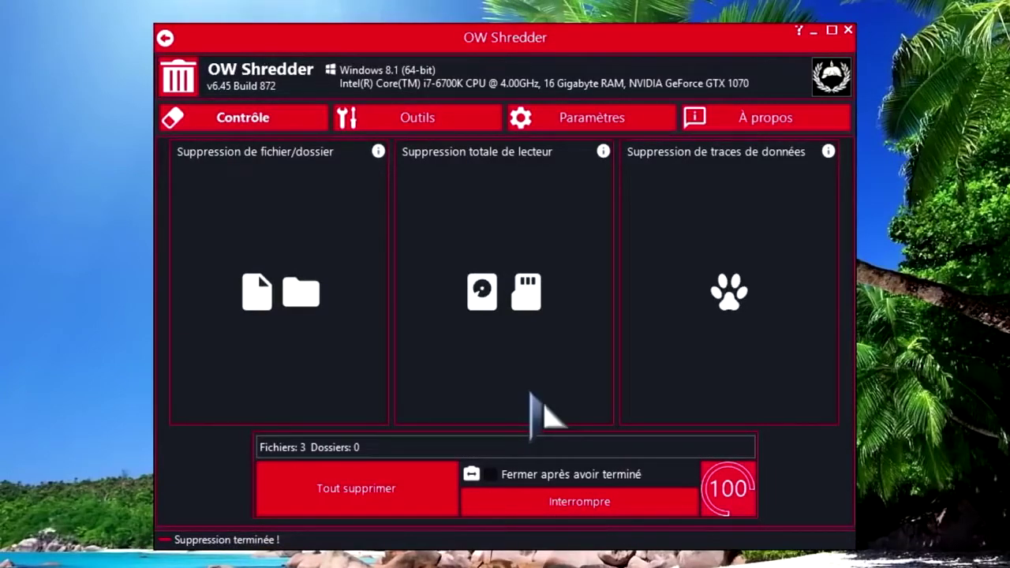
# Examine the drives offered for total drive erasure, select Nouveau nom (D:), and dismiss the selection without erasing anything.
pyautogui.click(511, 299)
pyautogui.scroll(-1, 484, 394)
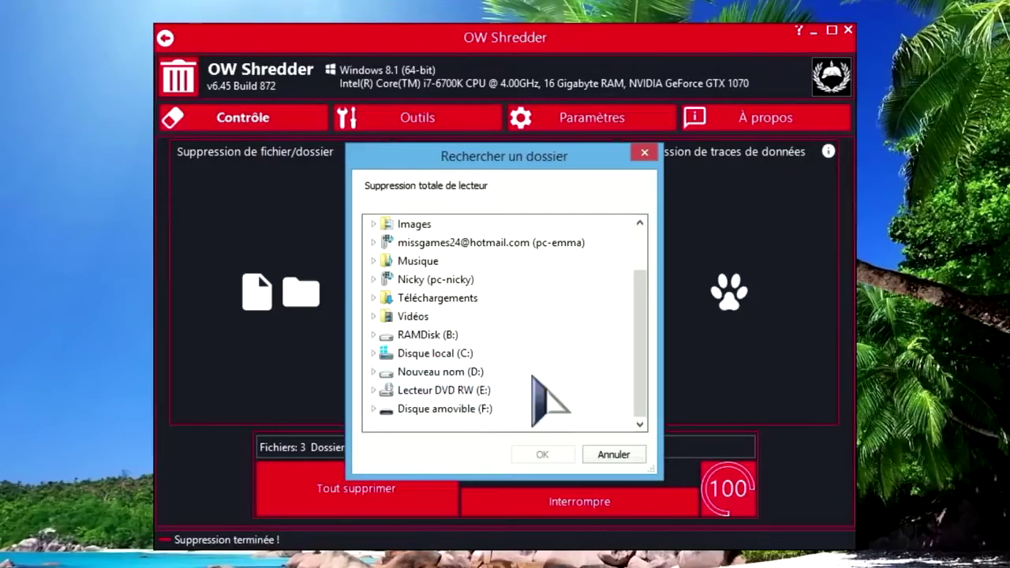
pyautogui.click(440, 372)
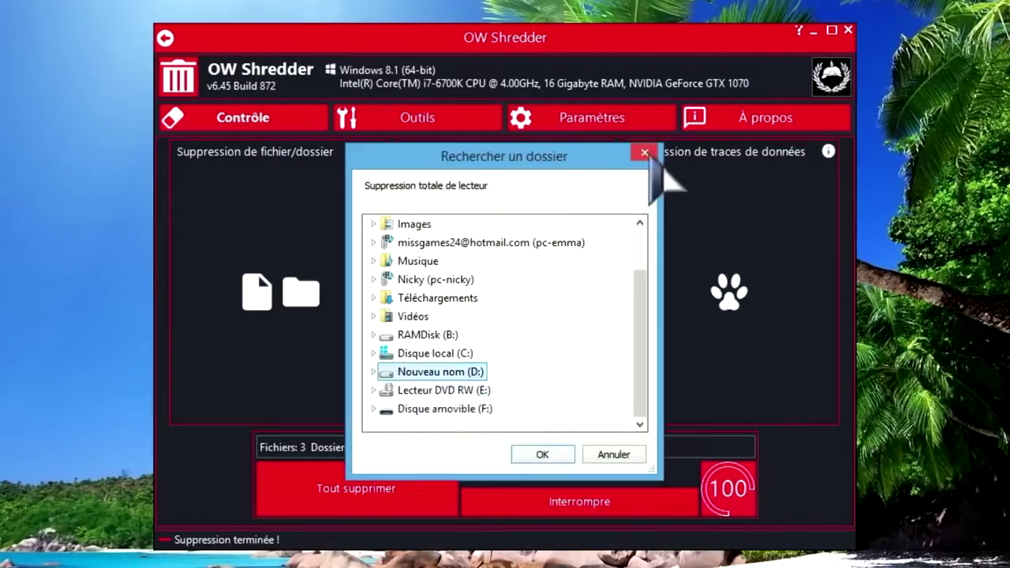
pyautogui.click(647, 154)
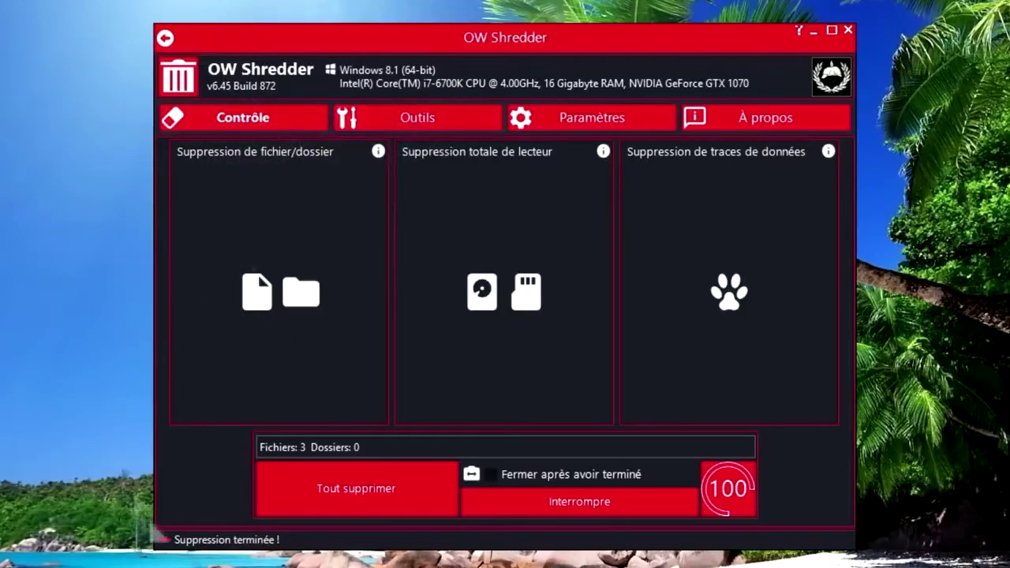
# Analyse drive F: with the Analyseur de disque tool to examine its file categories.
pyautogui.click(419, 124)
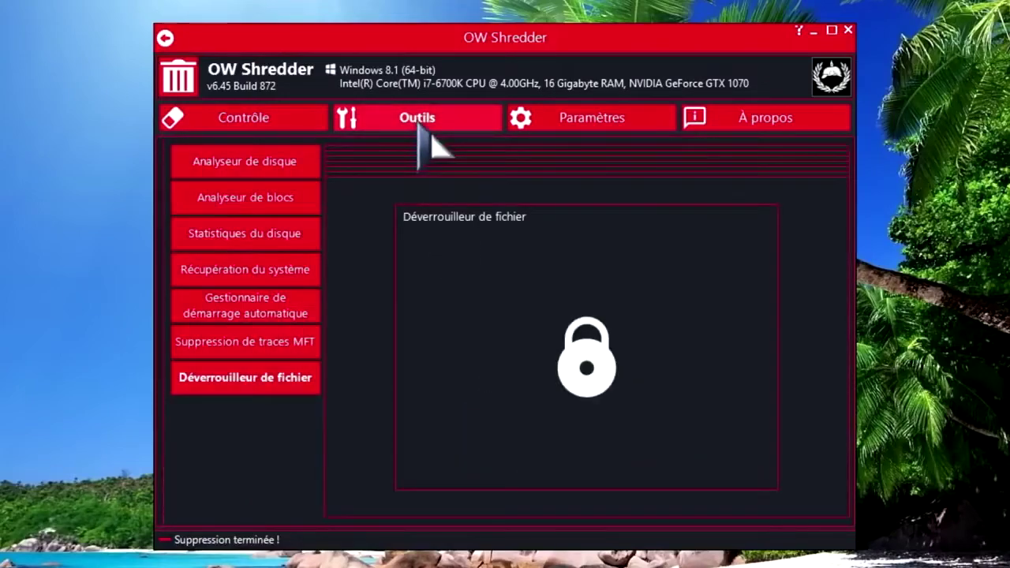
pyautogui.click(236, 172)
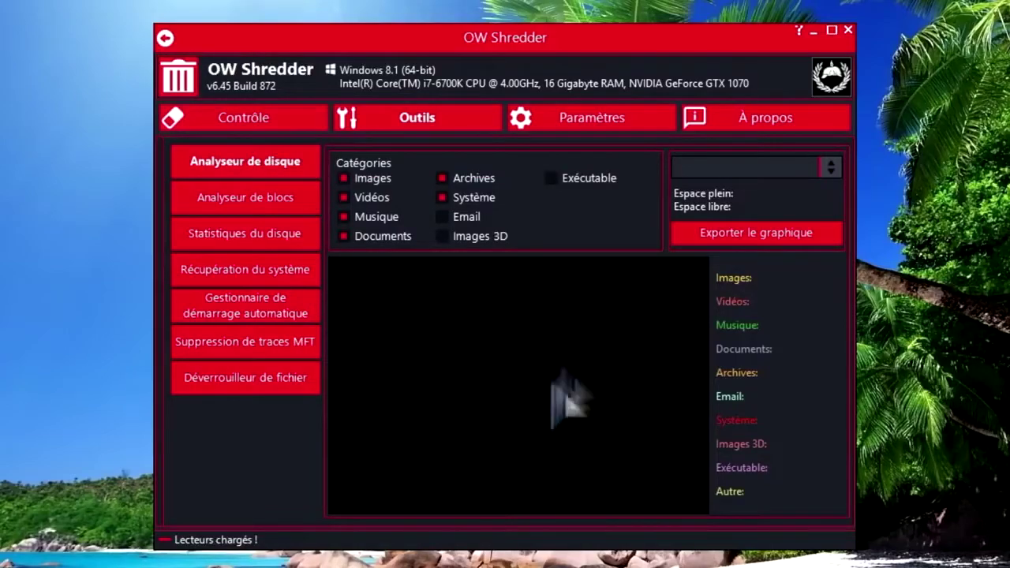
pyautogui.click(831, 168)
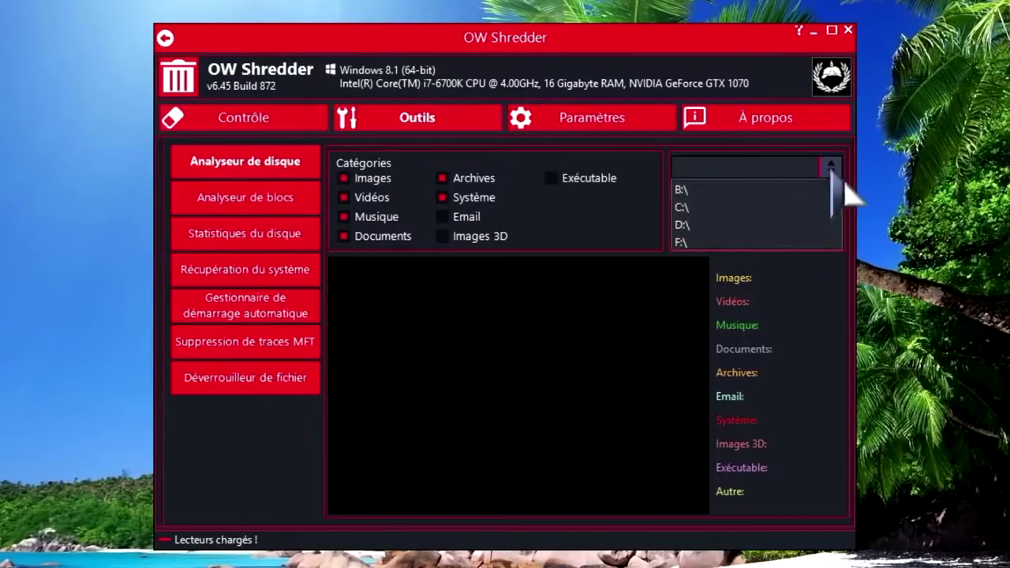
pyautogui.click(717, 241)
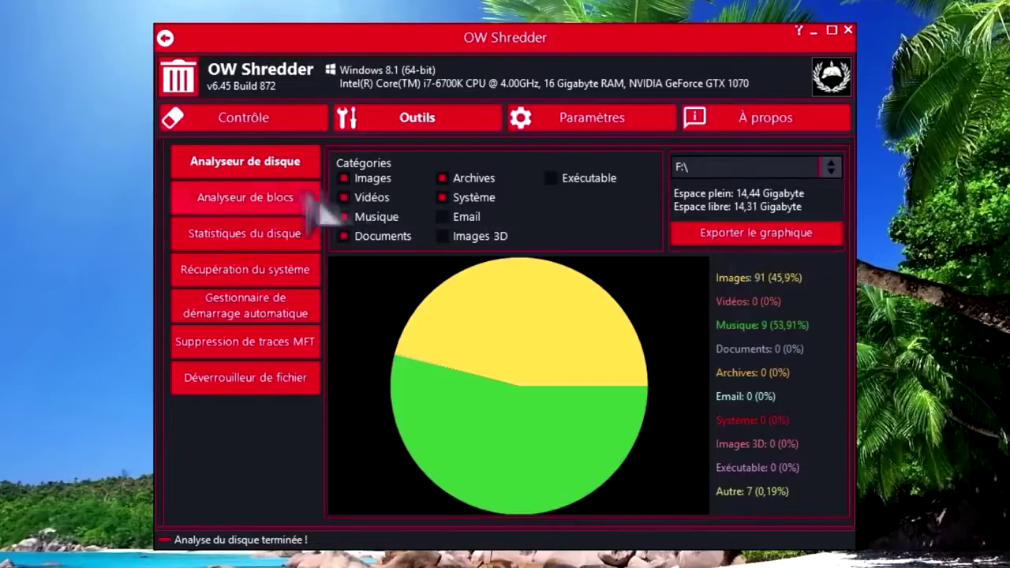
# Run the Analyseur de blocs tool on drive D: to examine its block usage.
pyautogui.click(257, 198)
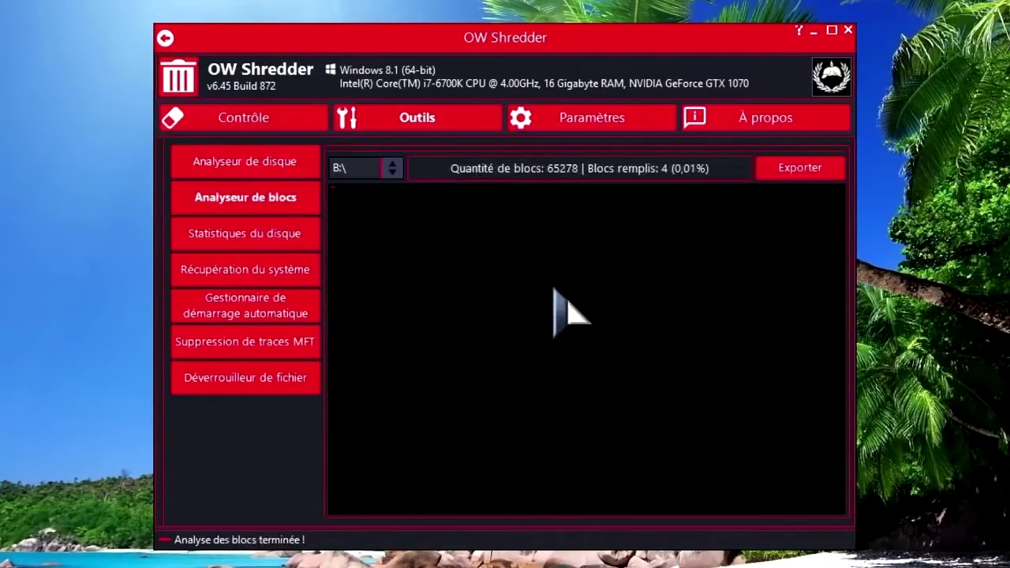
pyautogui.click(395, 170)
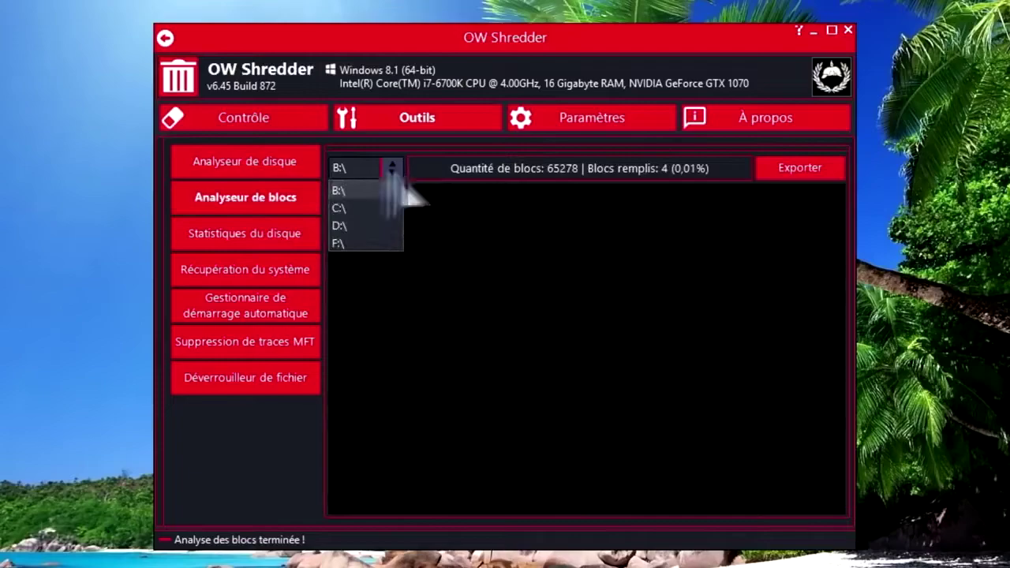
pyautogui.click(363, 231)
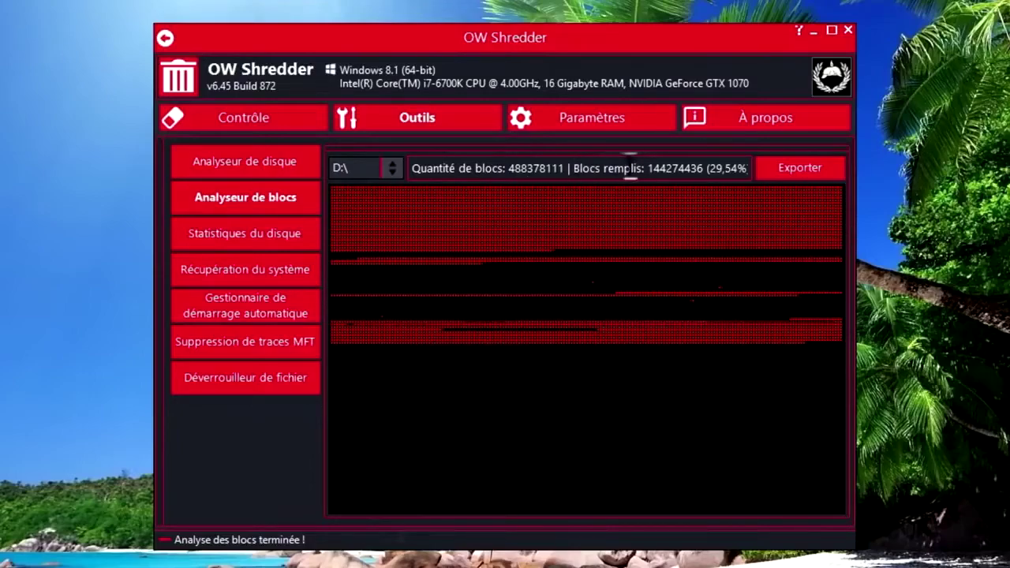
# Display the Statistiques du disque information and usage chart for drive C:.
pyautogui.click(268, 236)
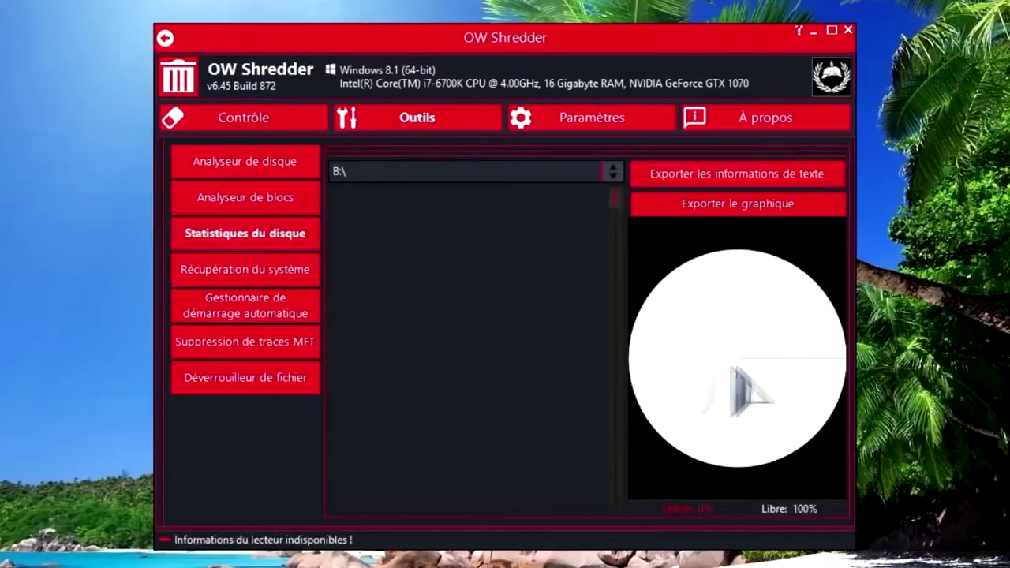
pyautogui.click(614, 172)
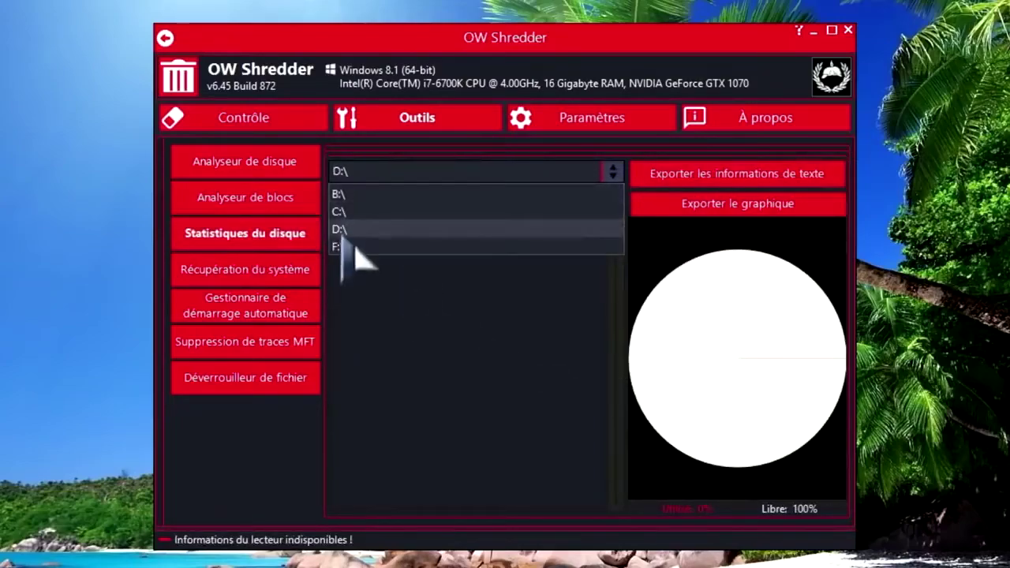
pyautogui.click(355, 212)
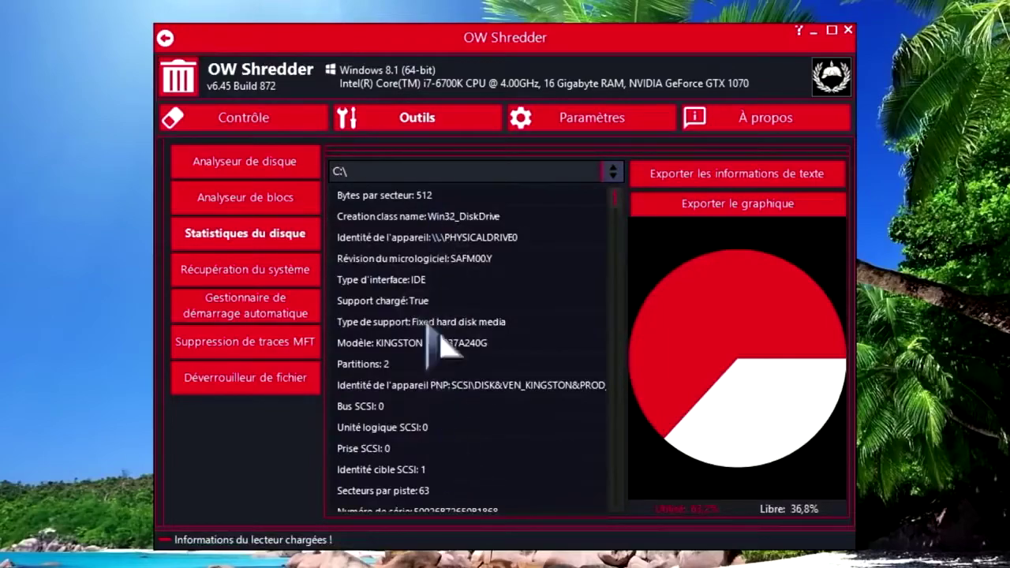
# View the details of the Opera Neon (219) restore point and of the Screenpresso automatic startup entry.
pyautogui.click(252, 280)
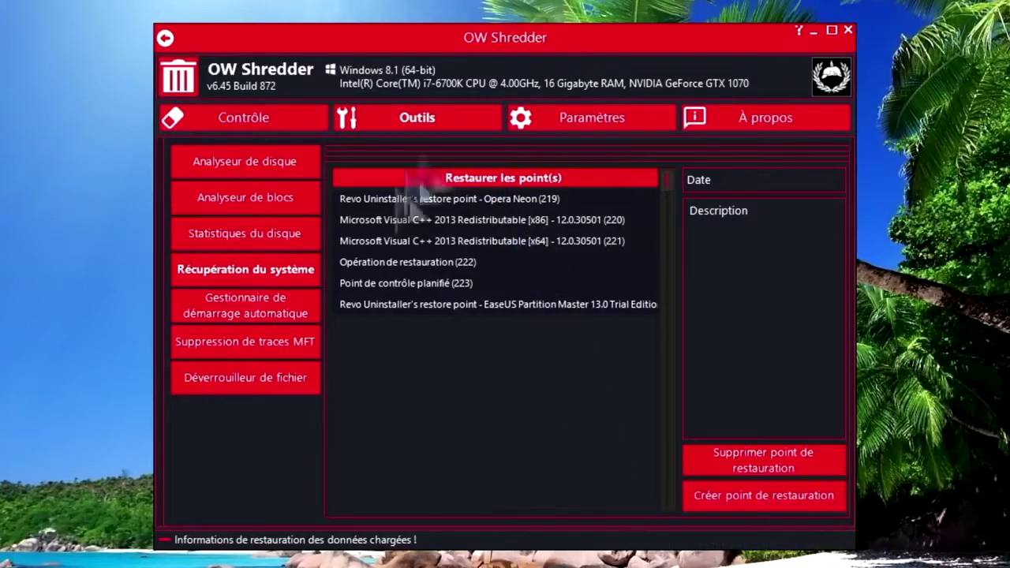
pyautogui.click(521, 201)
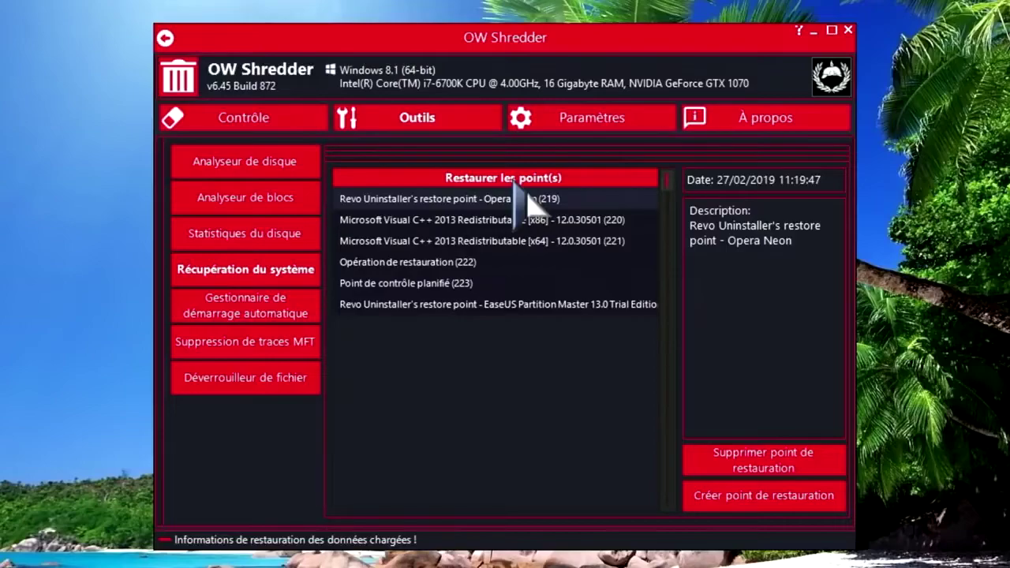
pyautogui.click(254, 316)
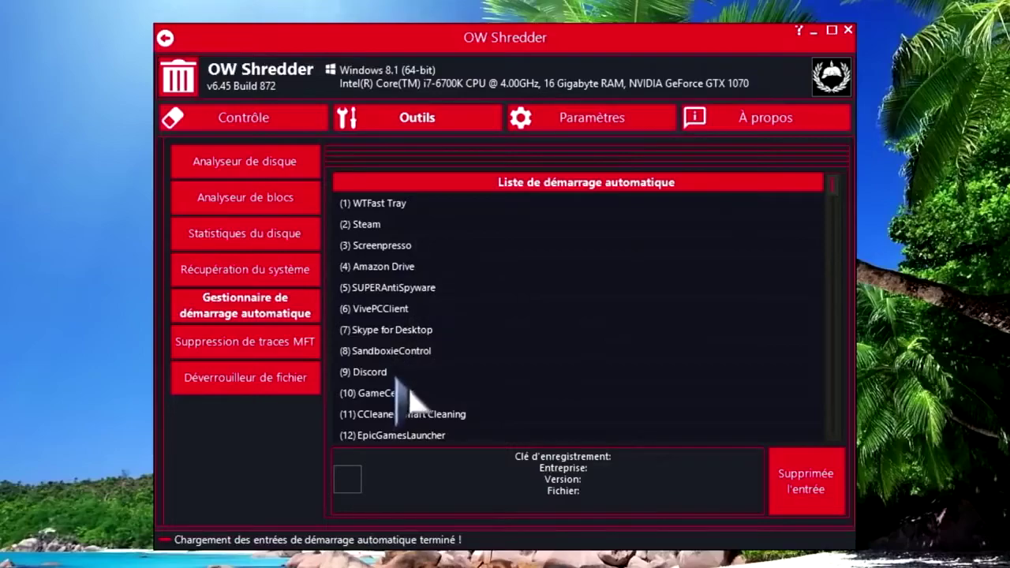
pyautogui.click(426, 247)
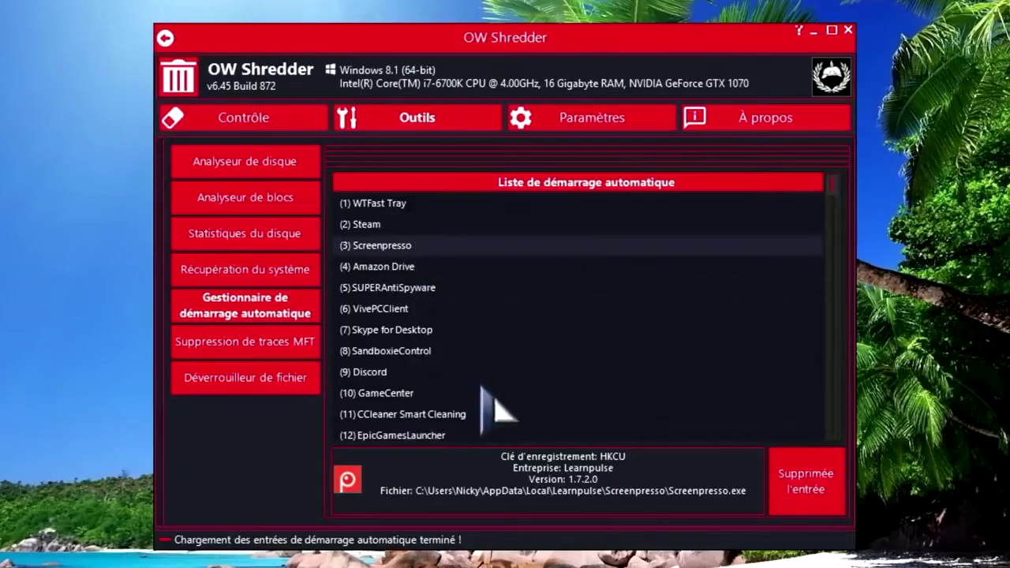
# Run a complete analysis of drive F: for MFT traces.
pyautogui.click(249, 352)
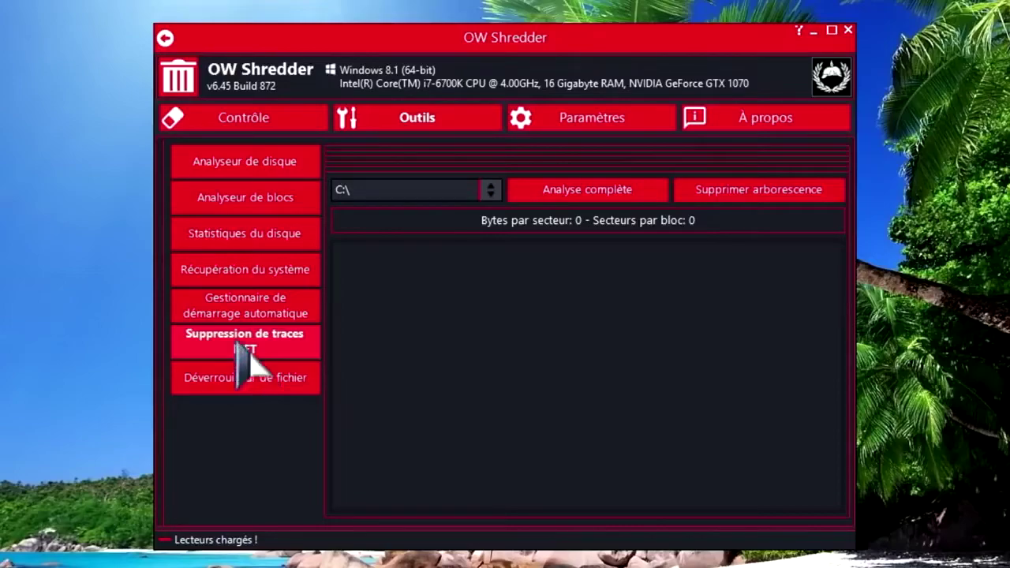
pyautogui.click(490, 190)
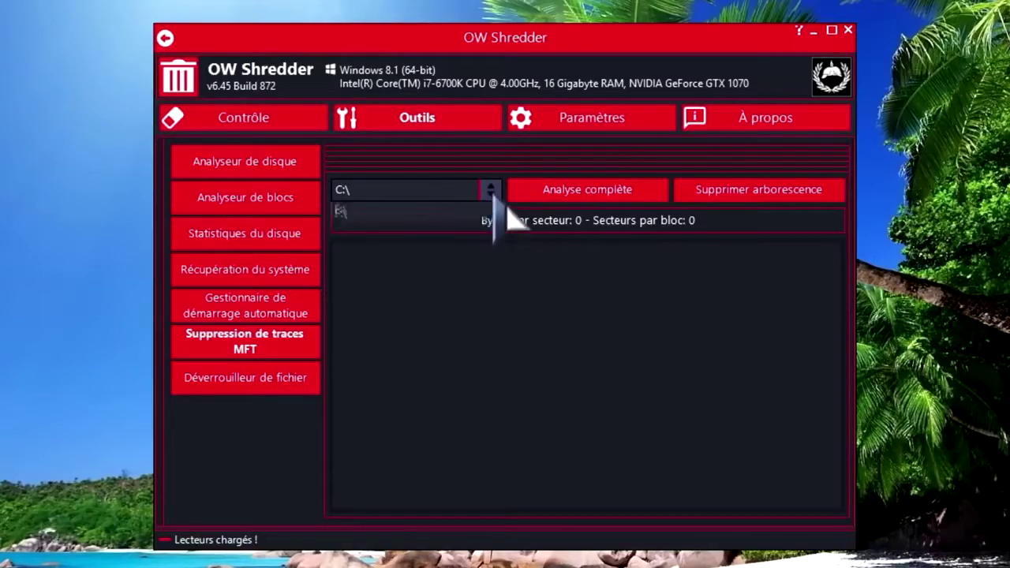
pyautogui.click(419, 246)
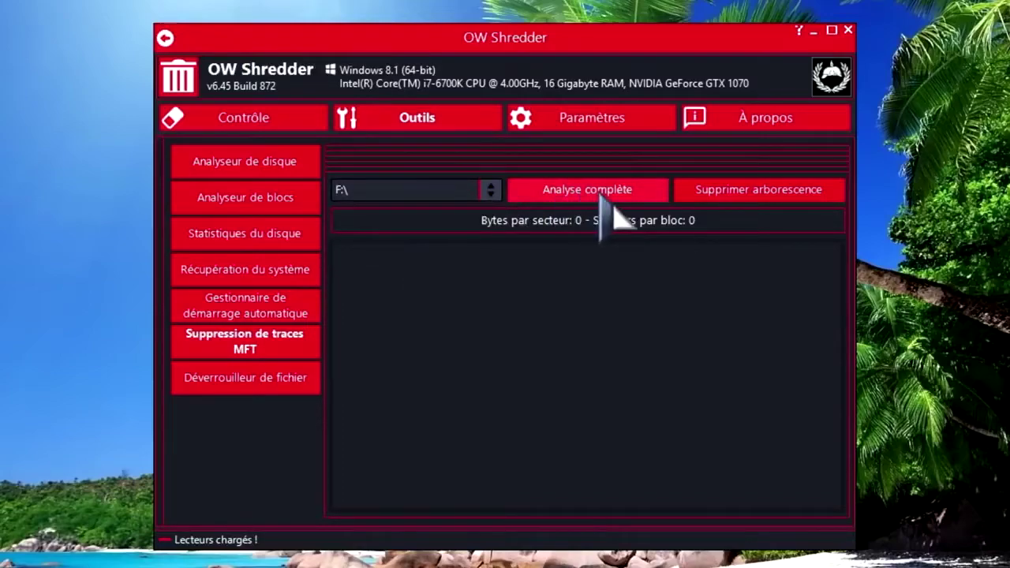
pyautogui.click(601, 196)
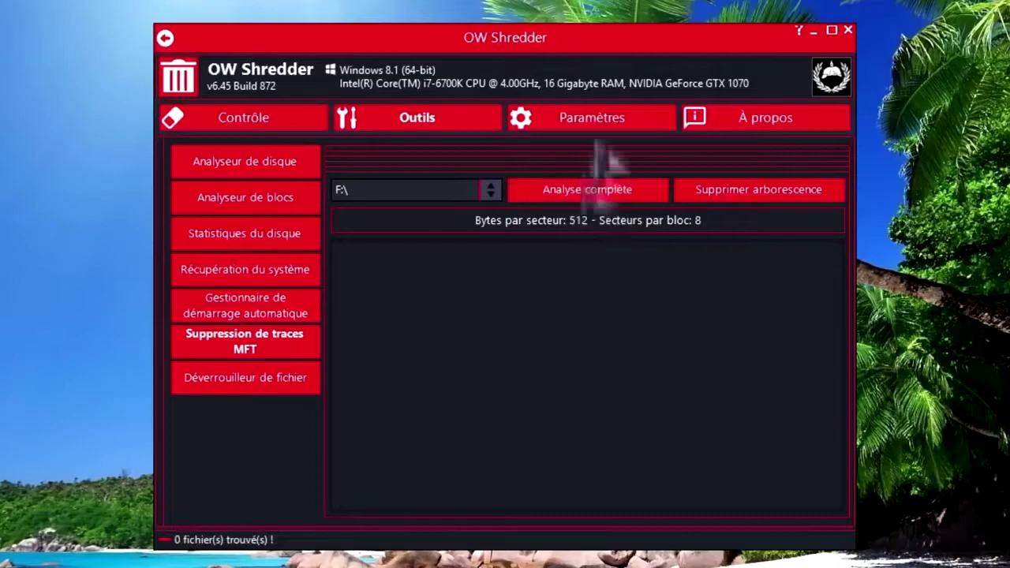
# Run the file unlocker on David Guetta & Showtek - Bad ft.Vassy (Lyrics Video).mp3 from the Musique folder on drive F:.
pyautogui.click(233, 385)
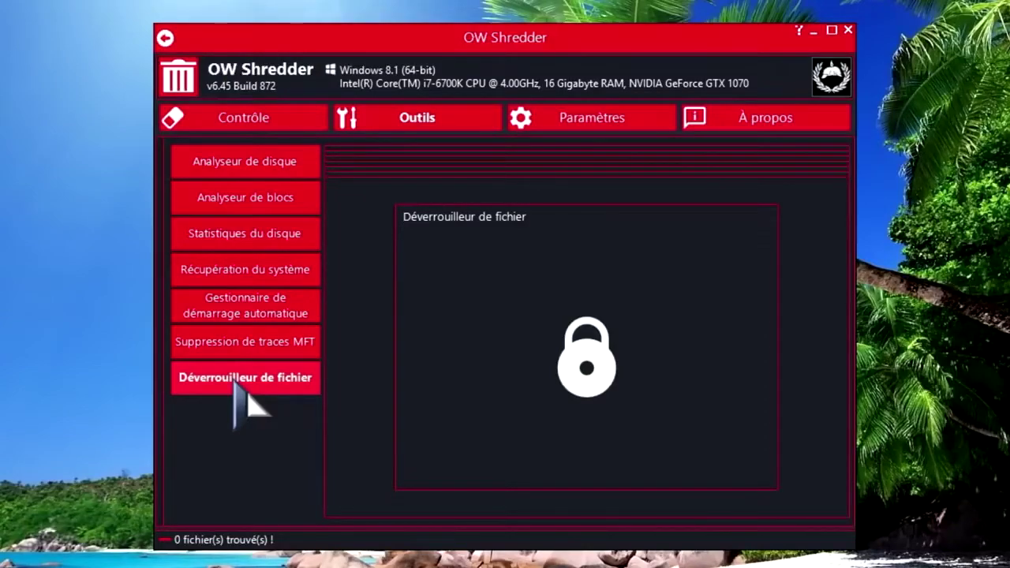
pyautogui.click(596, 357)
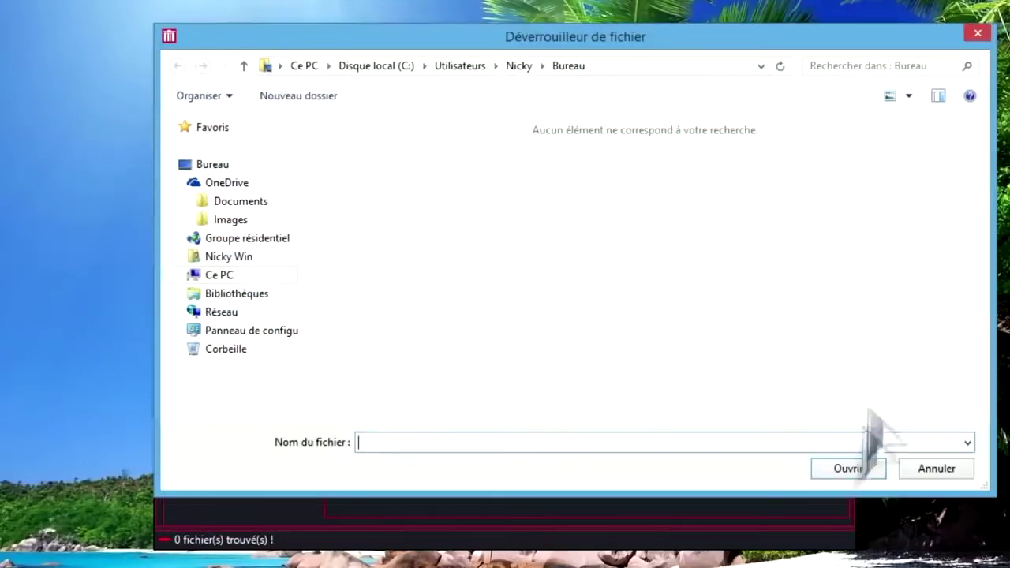
pyautogui.click(977, 33)
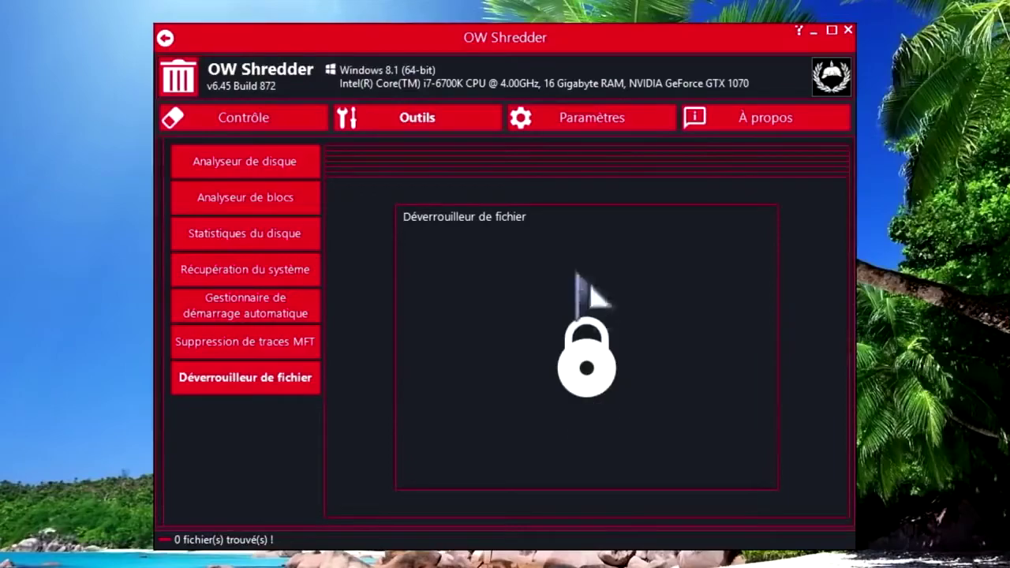
pyautogui.click(612, 387)
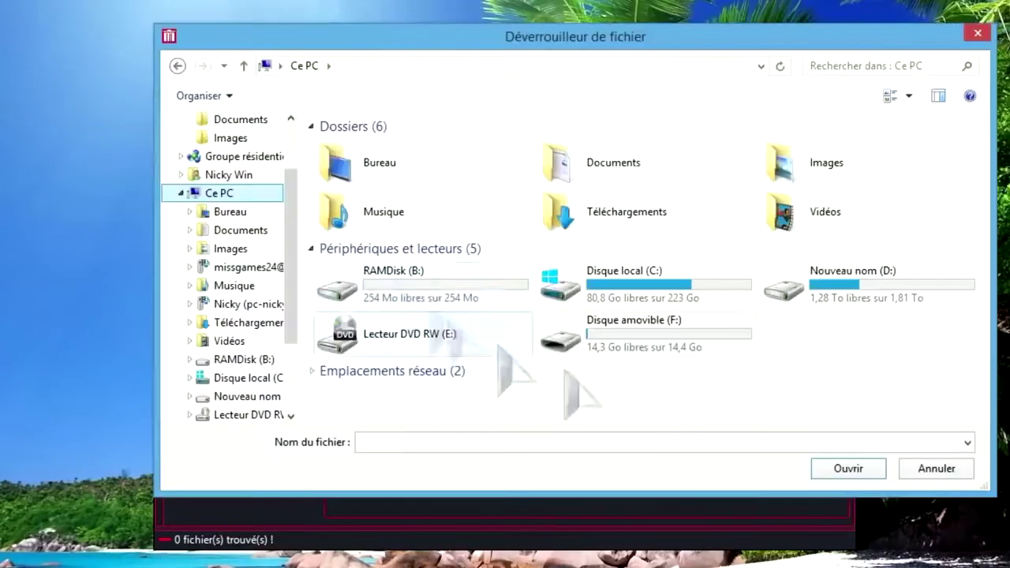
pyautogui.doubleClick(636, 338)
pyautogui.doubleClick(447, 179)
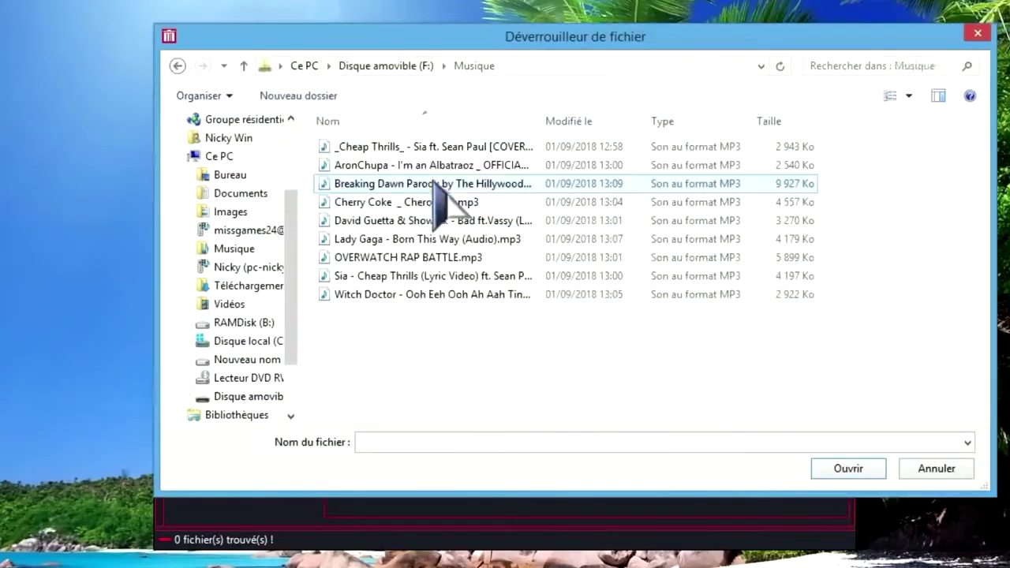
pyautogui.click(387, 221)
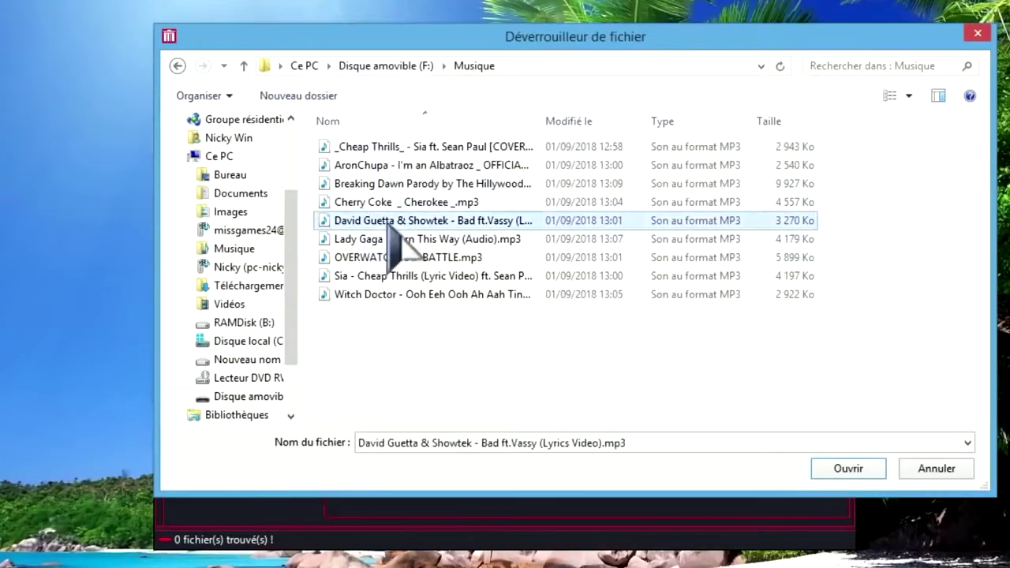
pyautogui.click(848, 469)
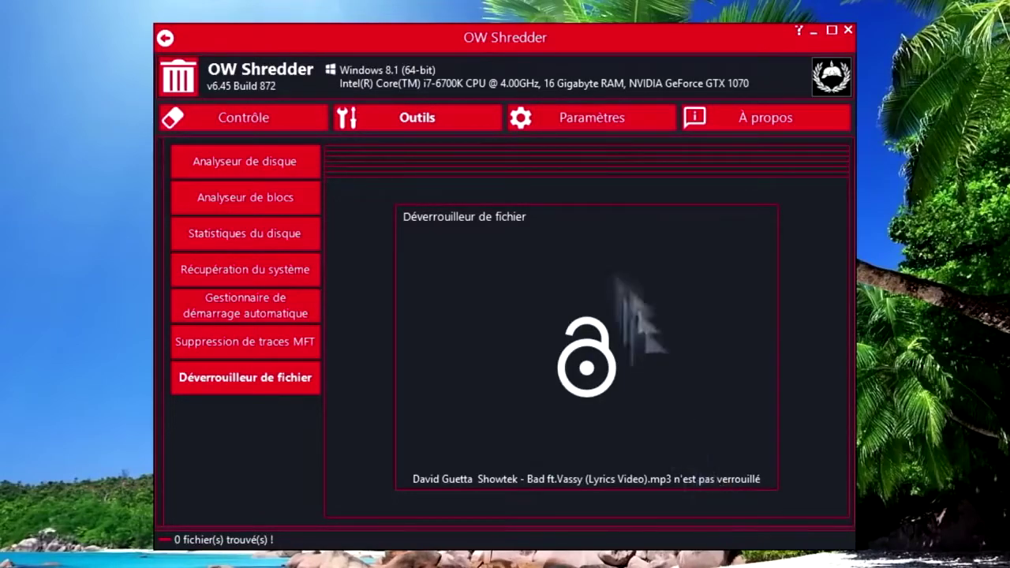
# Set the deletion algorithm to RCMP TSSIT OPS-II in the settings and inspect its overwrite passes and iteration count in the preview.
pyautogui.click(600, 122)
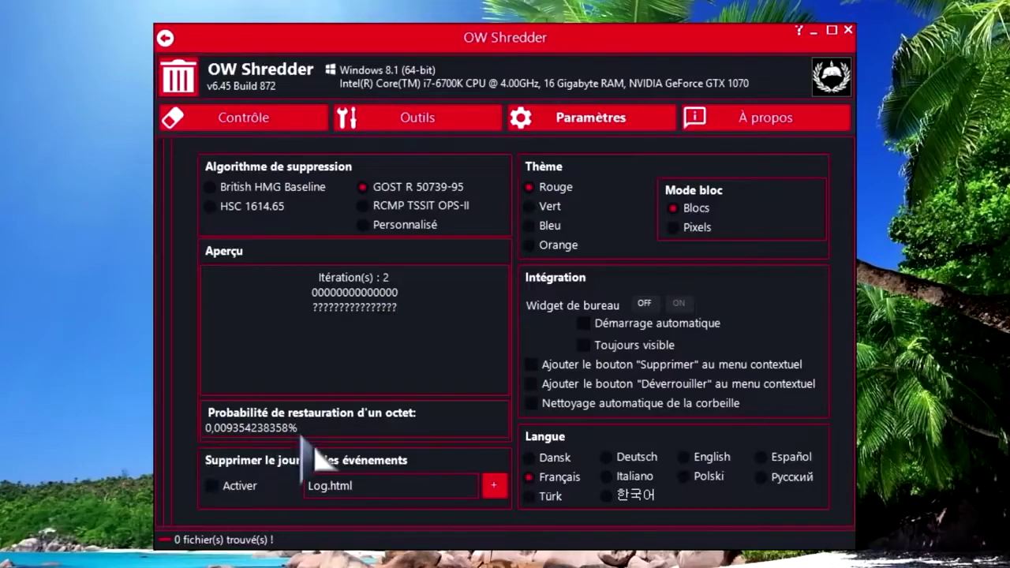
pyautogui.click(365, 207)
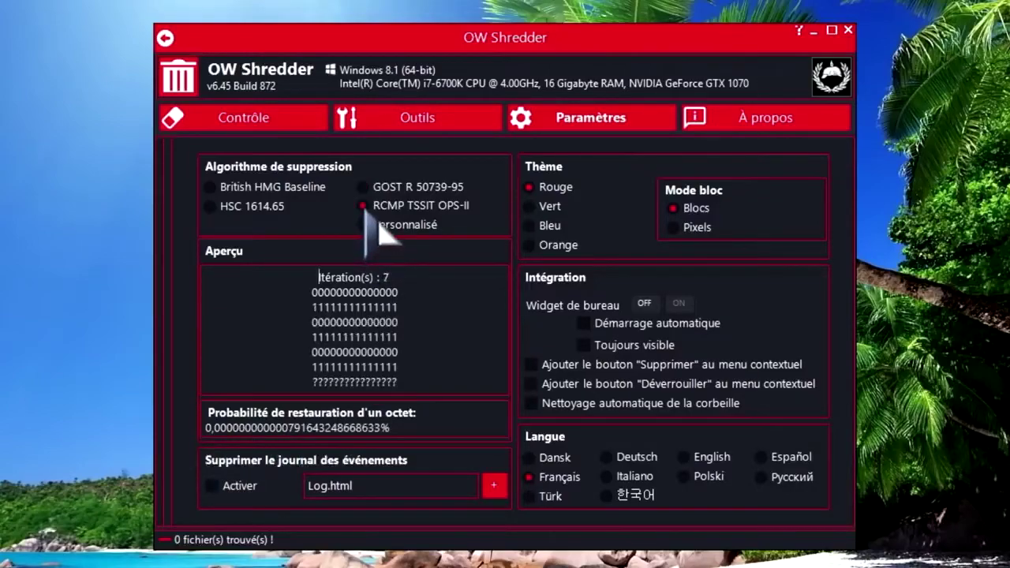
pyautogui.moveTo(305, 293); pyautogui.dragTo(406, 382)
pyautogui.click(411, 293)
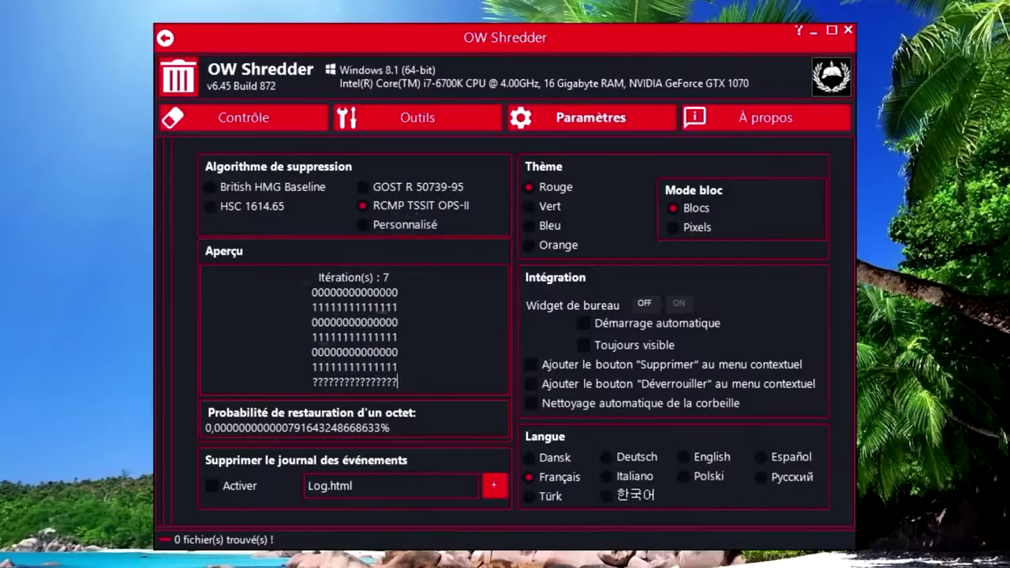
pyautogui.doubleClick(384, 278)
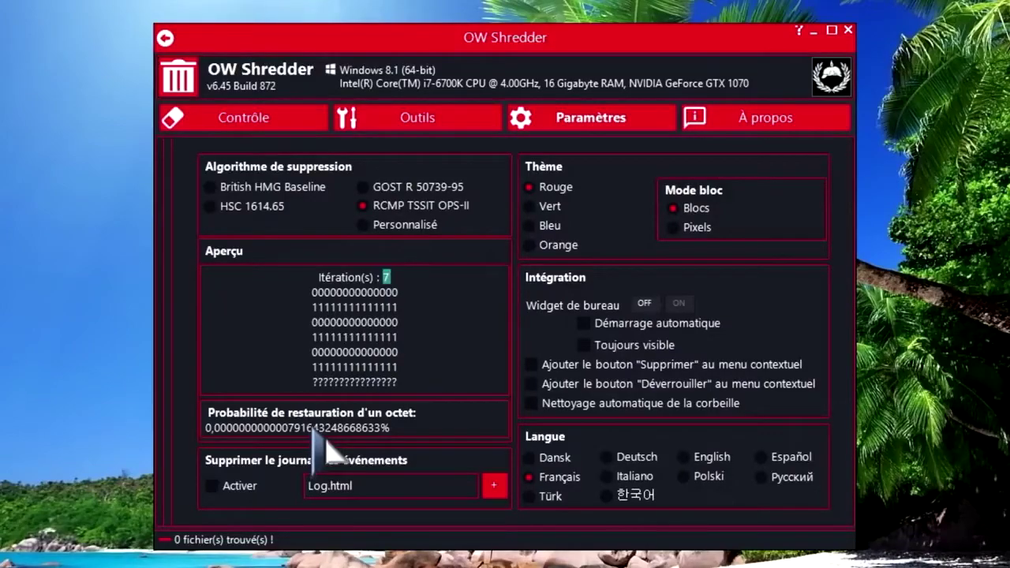
# Preview the GOST R 50739-95, British HMG Baseline and HSC 1614.65 deletion algorithms and leave GOST R 50739-95 selected.
pyautogui.click(365, 189)
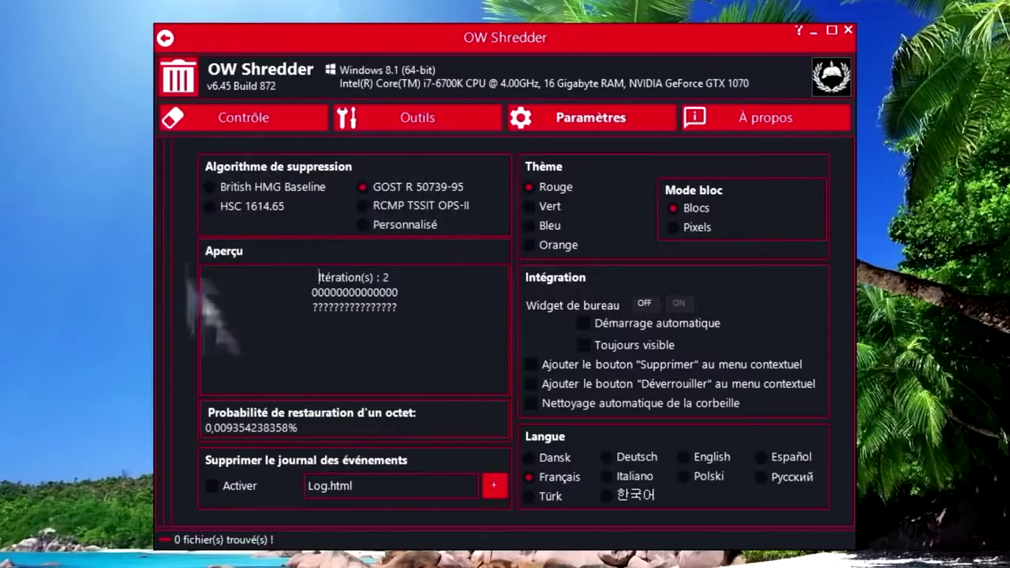
pyautogui.click(210, 187)
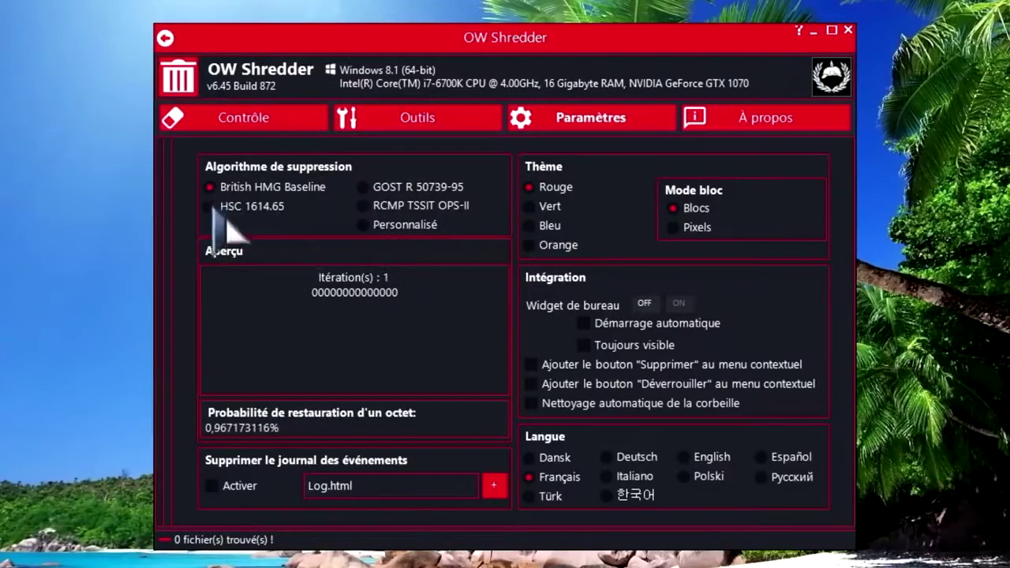
pyautogui.click(210, 206)
pyautogui.click(364, 187)
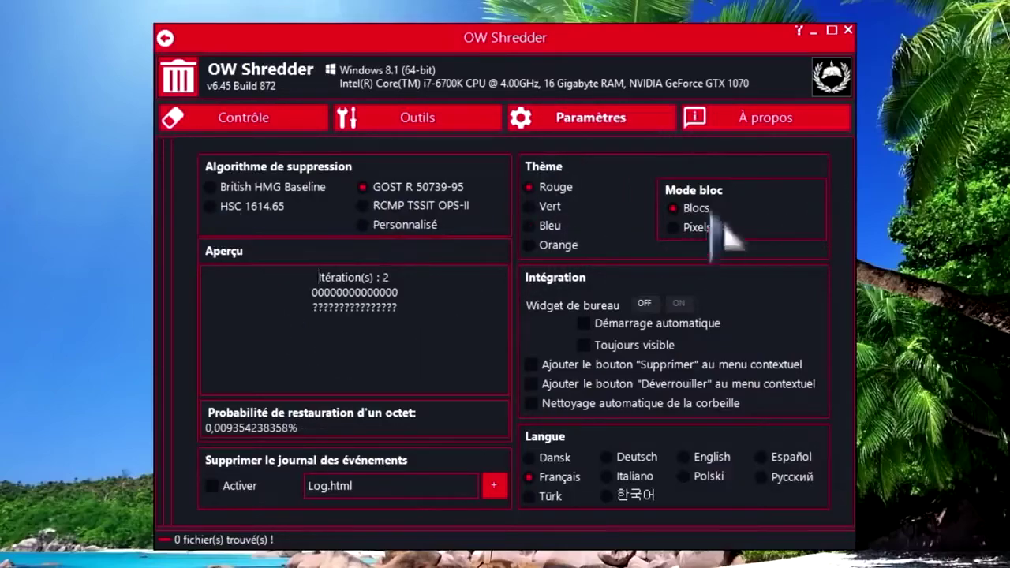
# Try the Vert and Bleu themes, then set the theme to Orange with the block mode on Blocs.
pyautogui.click(531, 207)
pyautogui.click(531, 226)
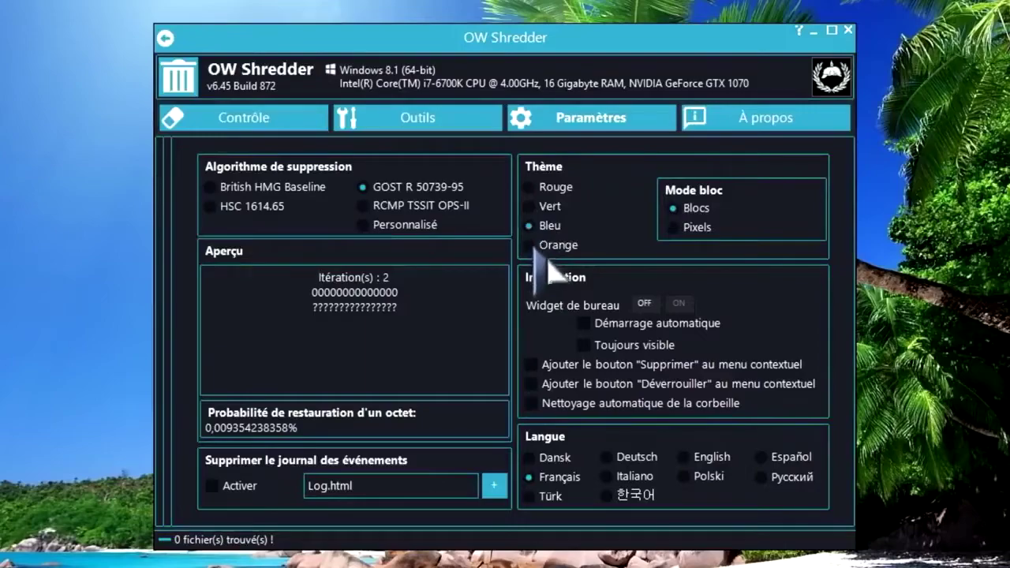
pyautogui.click(530, 245)
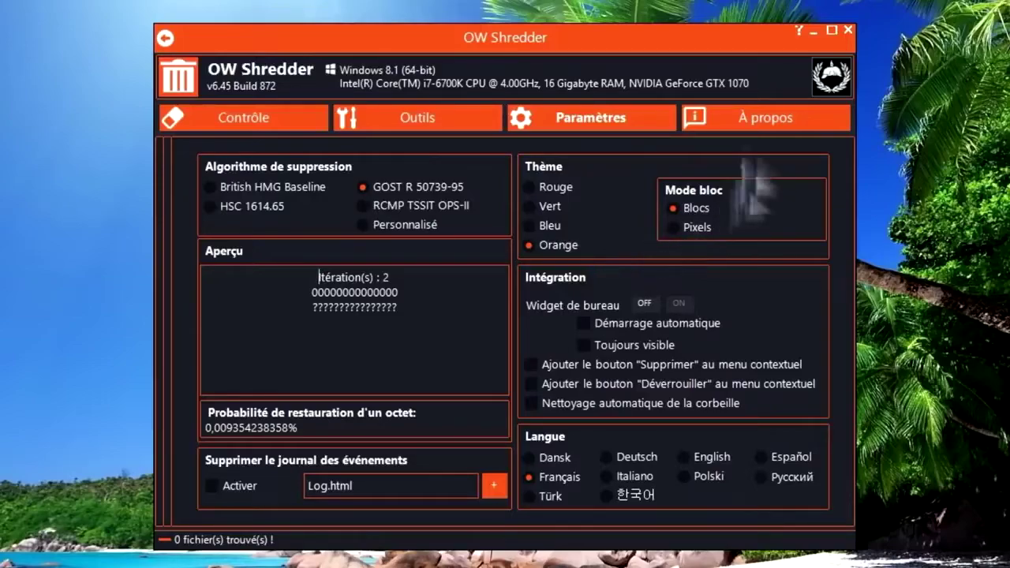
pyautogui.click(673, 208)
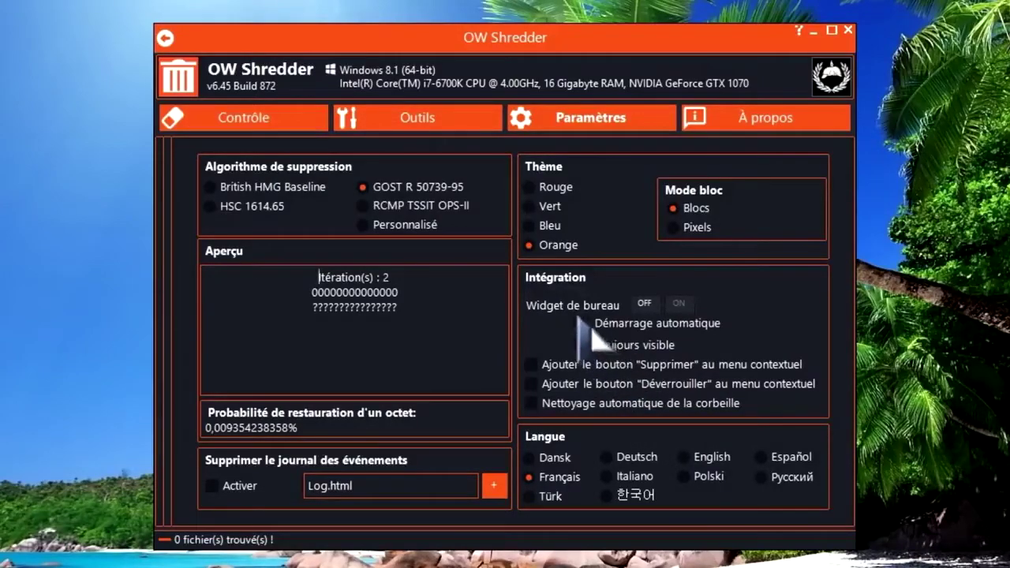
# Turn on the desktop widget with Toujours visible, and add the Supprimer and Déverrouiller buttons to the context menu.
pyautogui.click(680, 305)
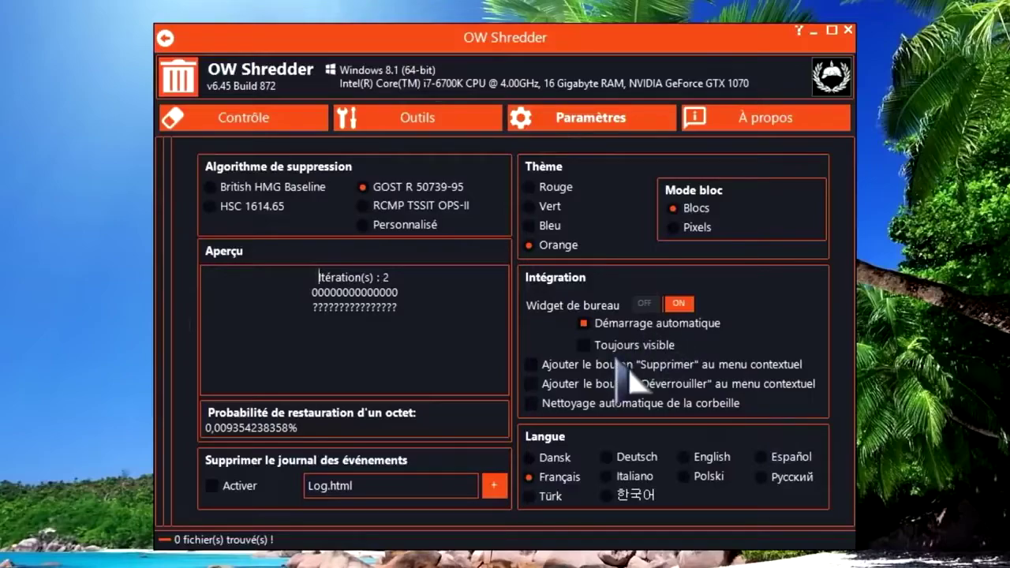
pyautogui.click(585, 347)
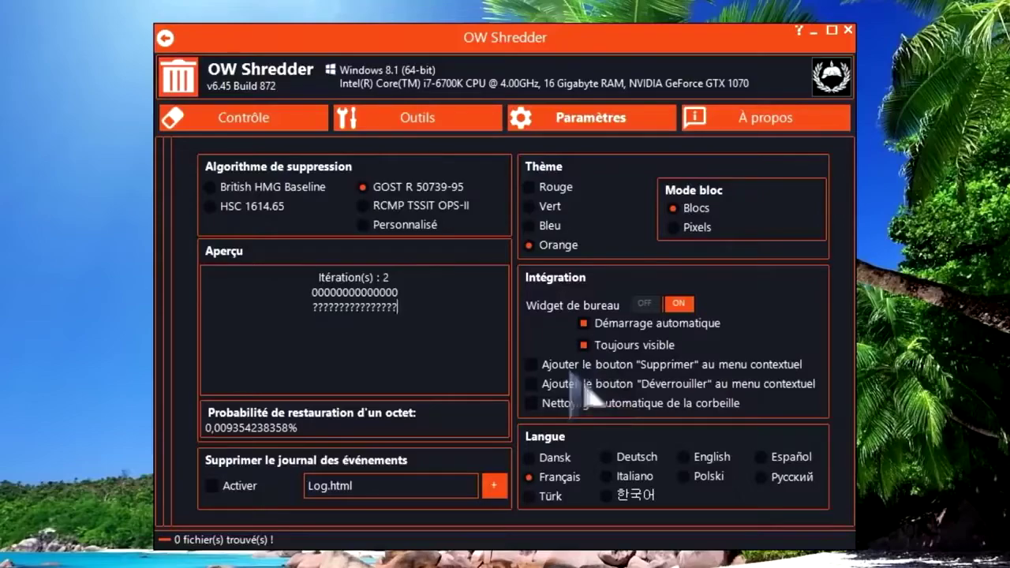
pyautogui.click(532, 366)
pyautogui.click(532, 384)
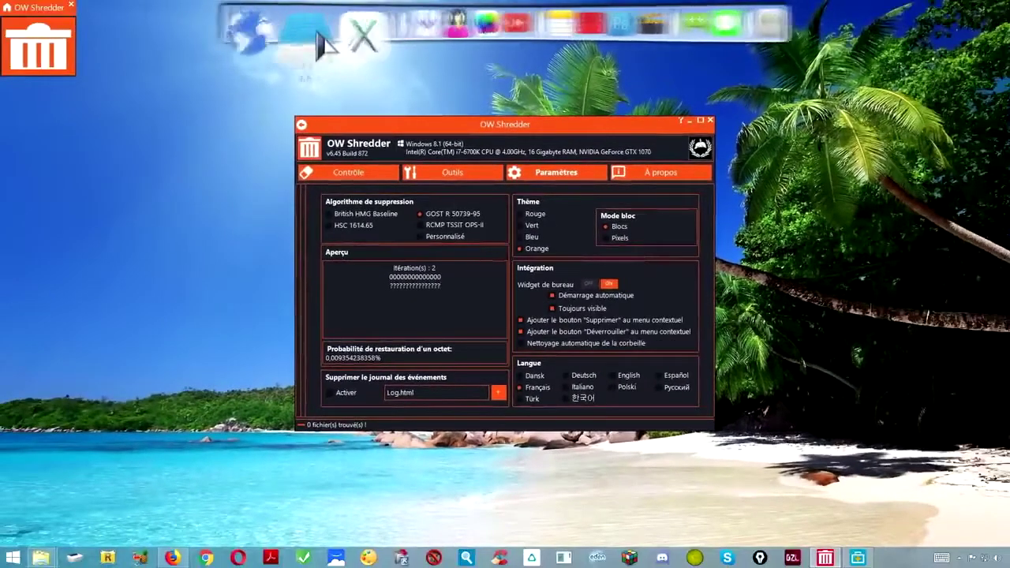
# Open the Game folder on drive F: in File Explorer and check the DayZ folder's context menu for the secure deletion entry.
pyautogui.click(300, 16)
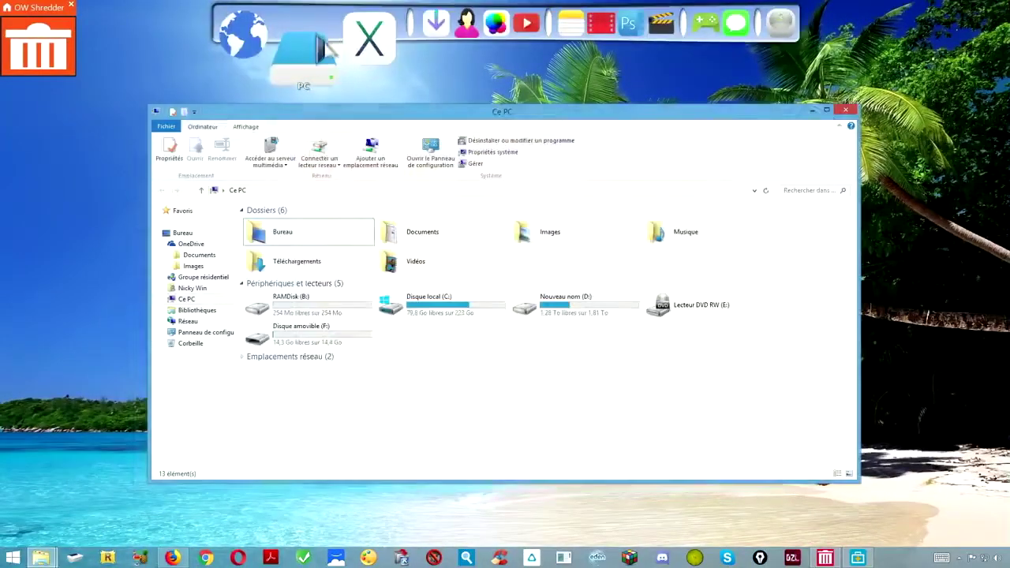
pyautogui.click(300, 334)
pyautogui.doubleClick(300, 339)
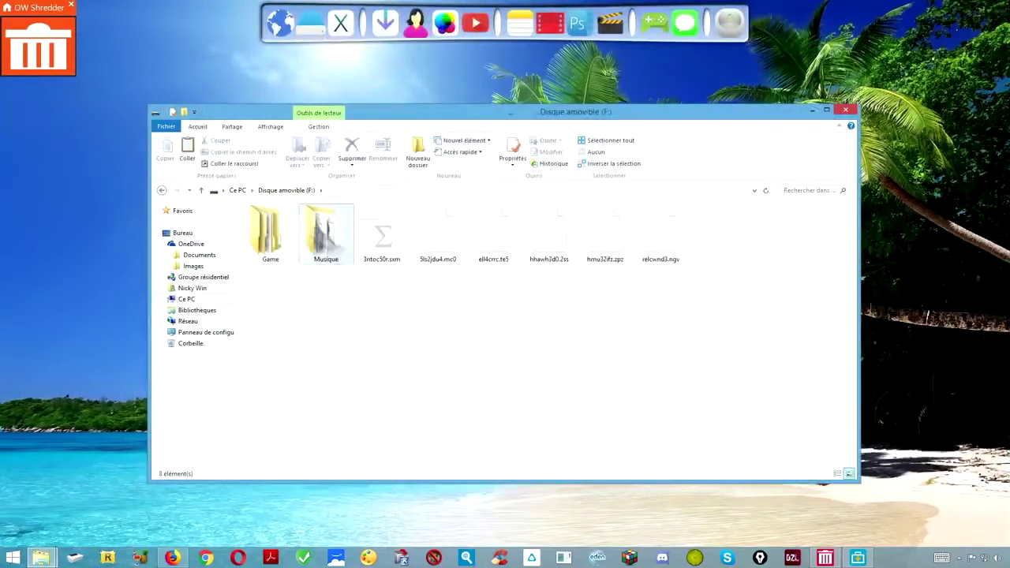
pyautogui.click(268, 251)
pyautogui.doubleClick(268, 241)
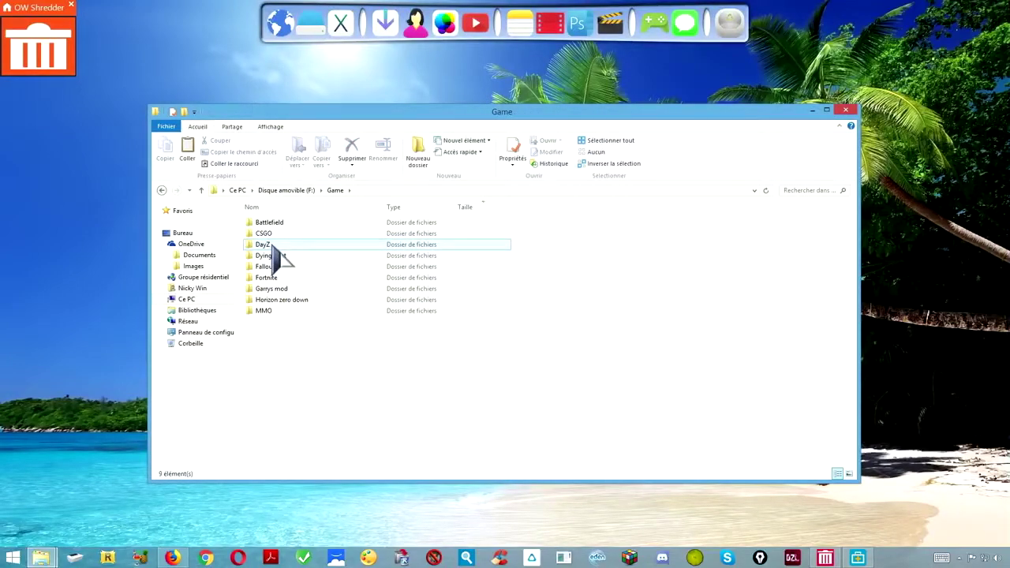
pyautogui.rightClick(273, 247)
pyautogui.click(278, 246)
pyautogui.rightClick(273, 246)
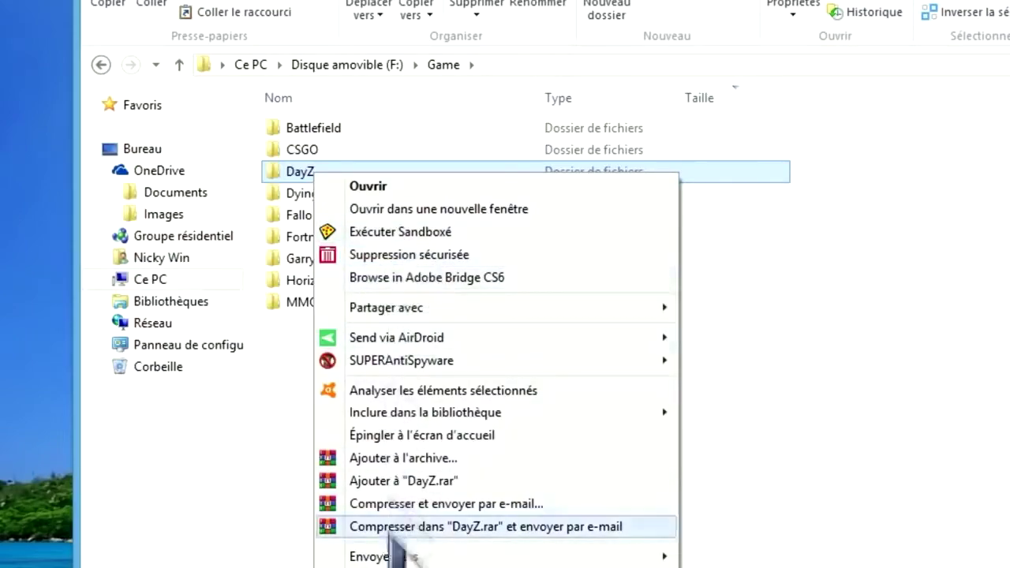
pyautogui.click(816, 532)
# Check the David Guetta & Showtek MP3's context menu in the Musique folder for the unlock and secure deletion entries, and close File Explorer.
pyautogui.click(347, 65)
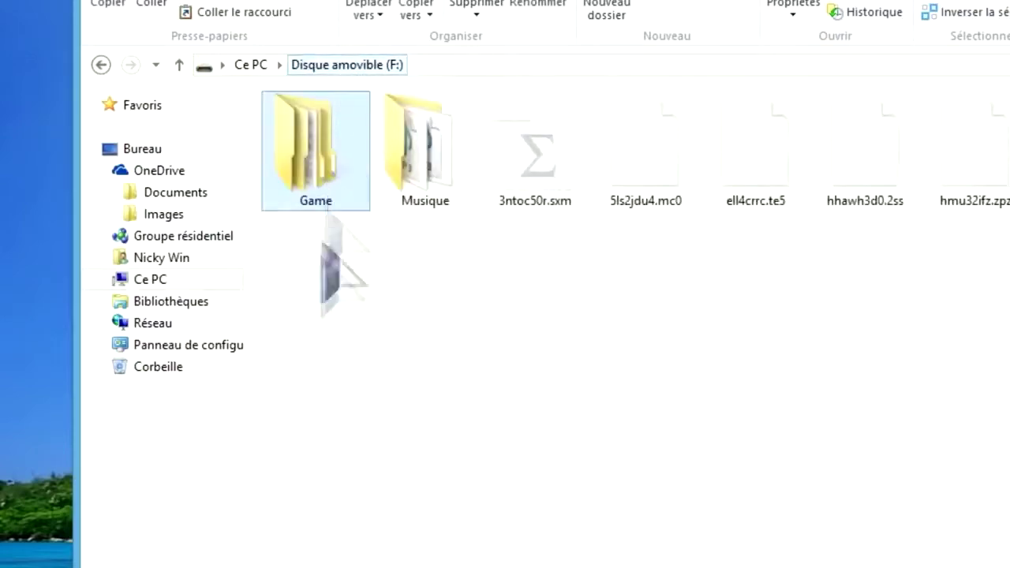
pyautogui.doubleClick(408, 194)
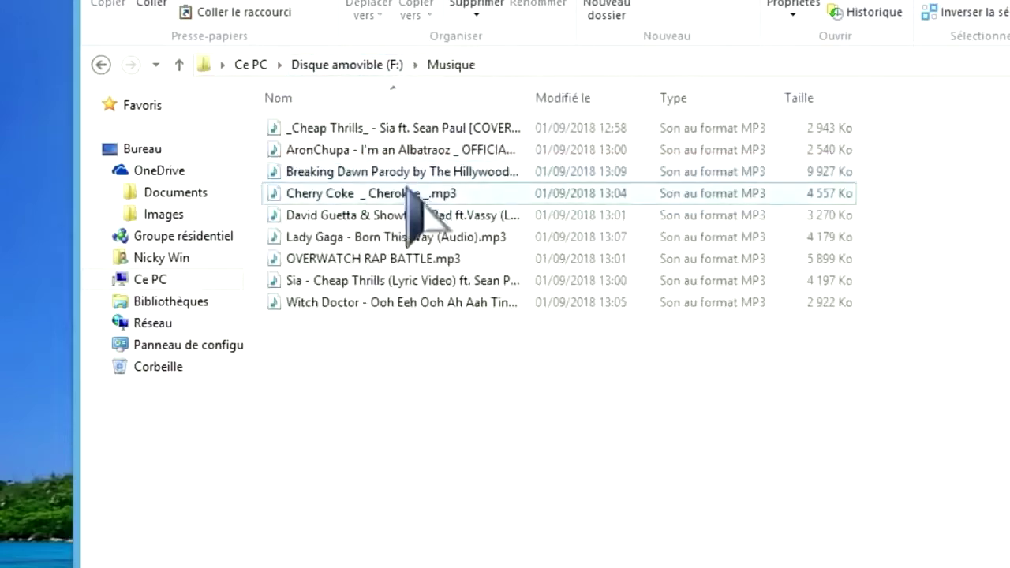
pyautogui.rightClick(322, 216)
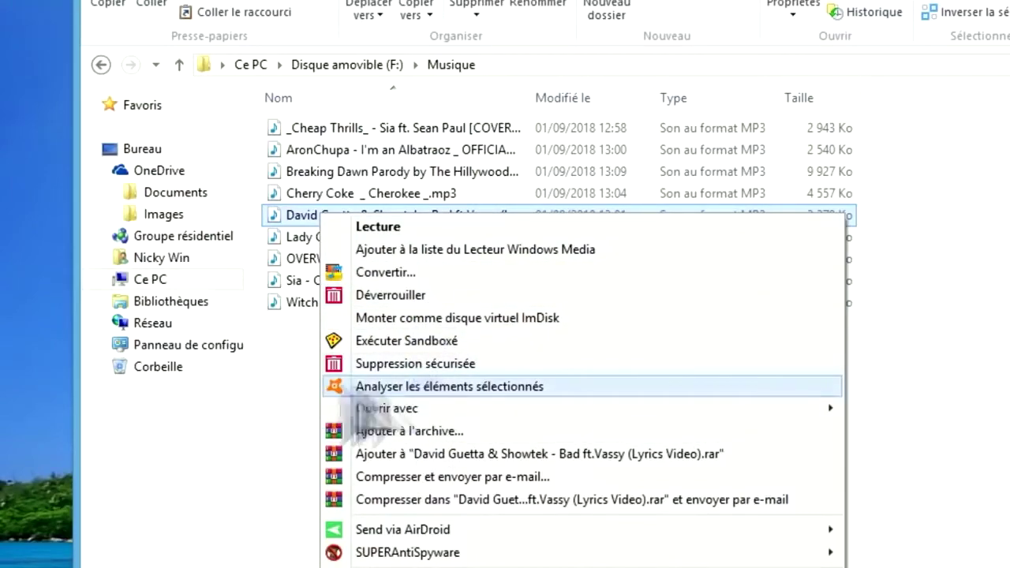
pyautogui.click(271, 459)
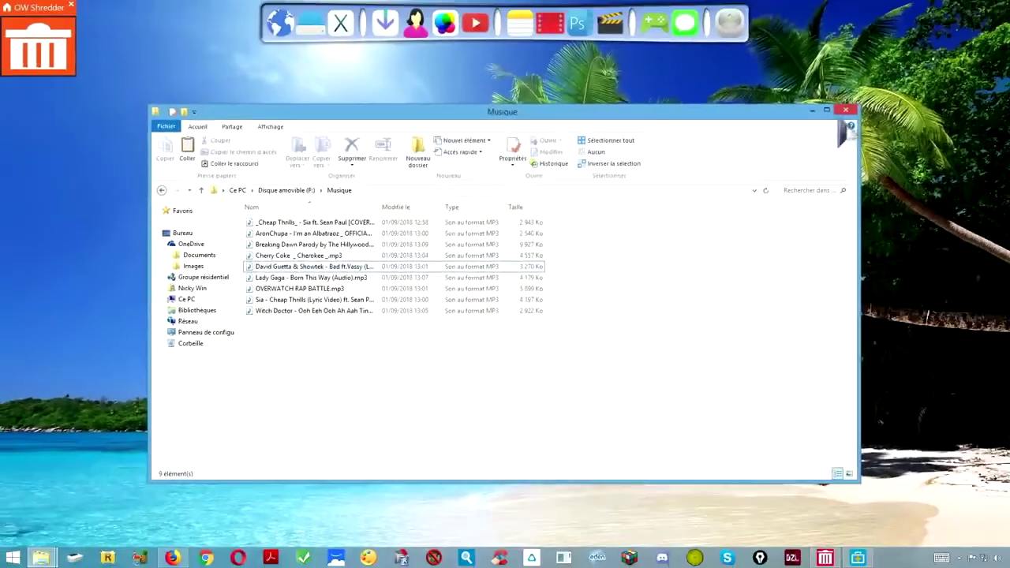
pyautogui.click(840, 111)
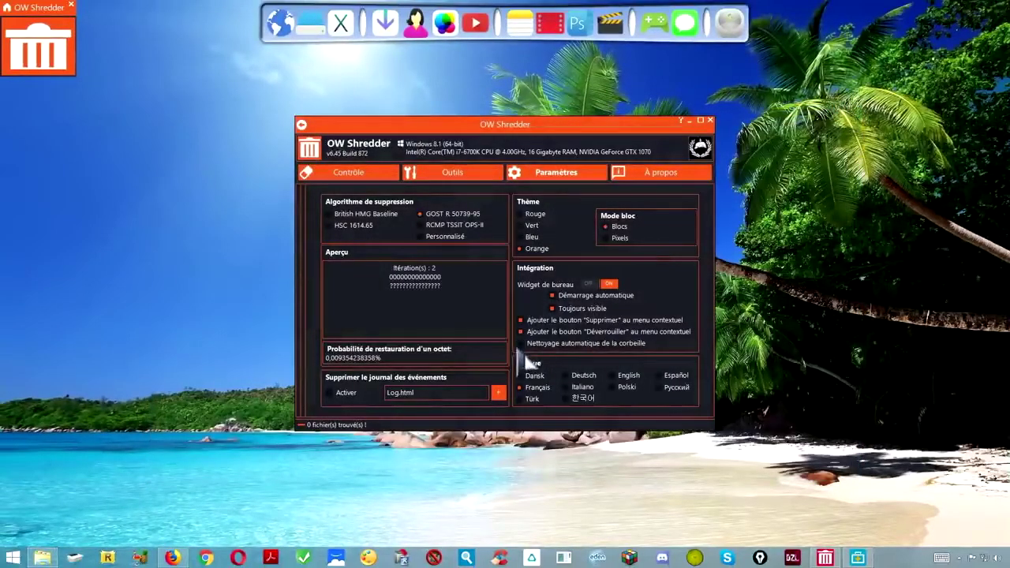
# Turn off the desktop widget, and toggle automatic recycle bin cleaning and the deletion event log on and back off.
pyautogui.click(529, 349)
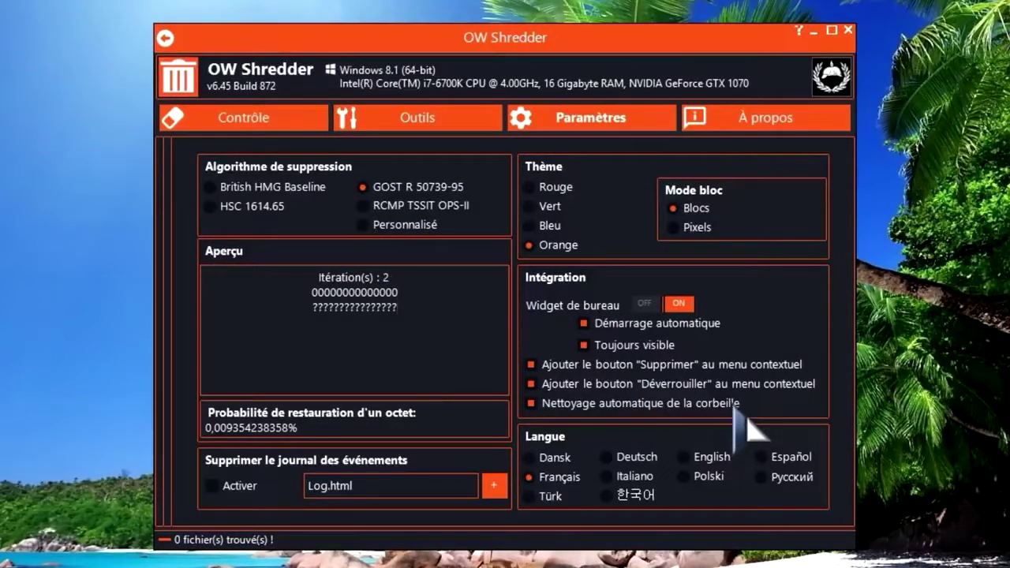
pyautogui.click(676, 303)
pyautogui.click(531, 403)
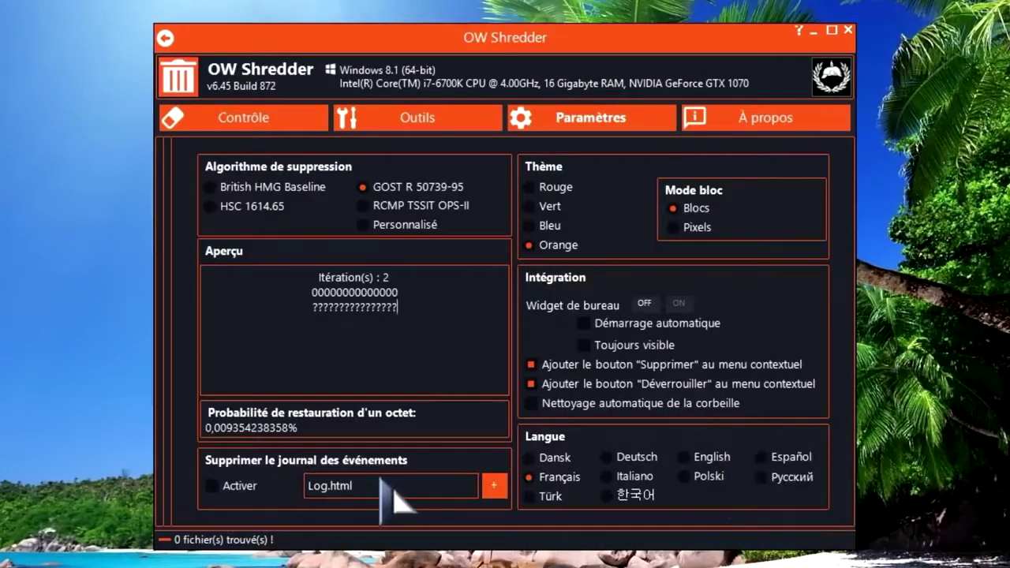
pyautogui.click(212, 487)
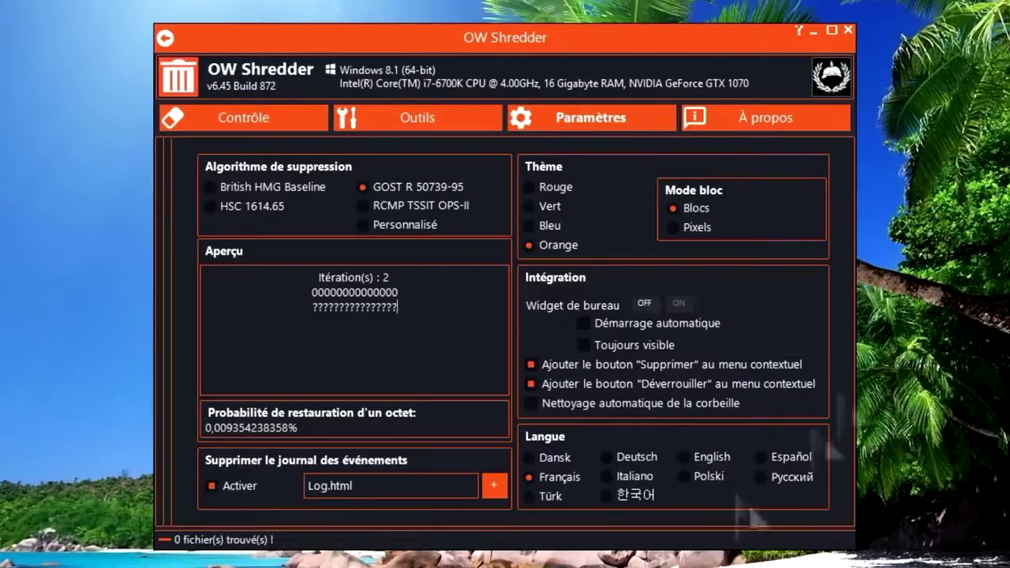
pyautogui.click(211, 486)
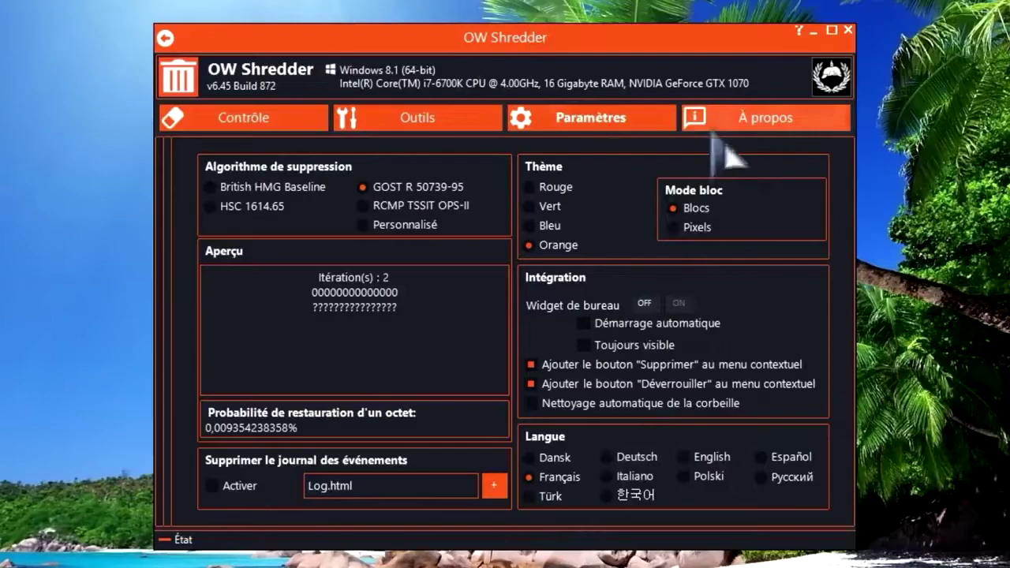
# View OW Shredder's About page and close the program.
pyautogui.click(756, 126)
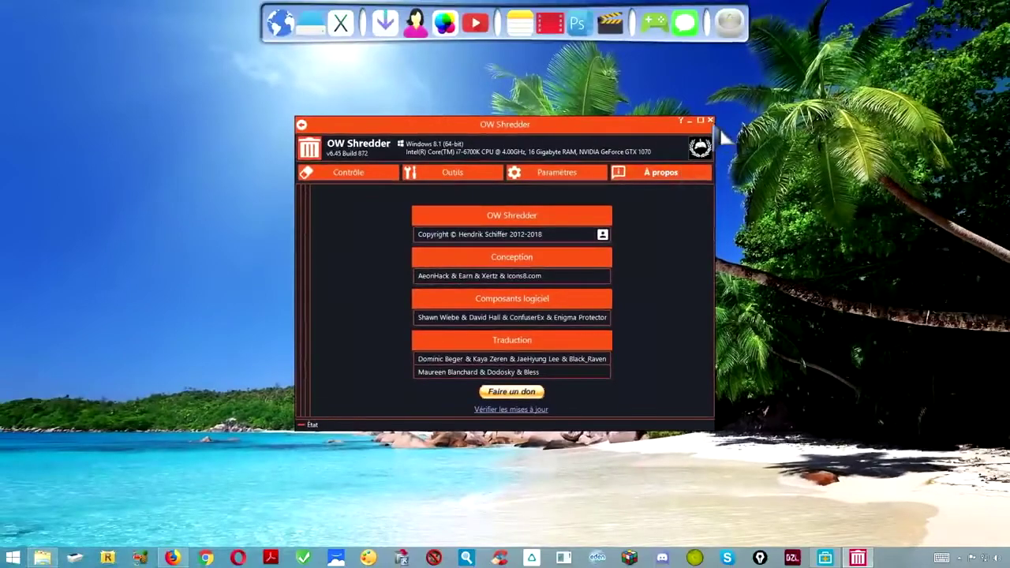
pyautogui.click(848, 30)
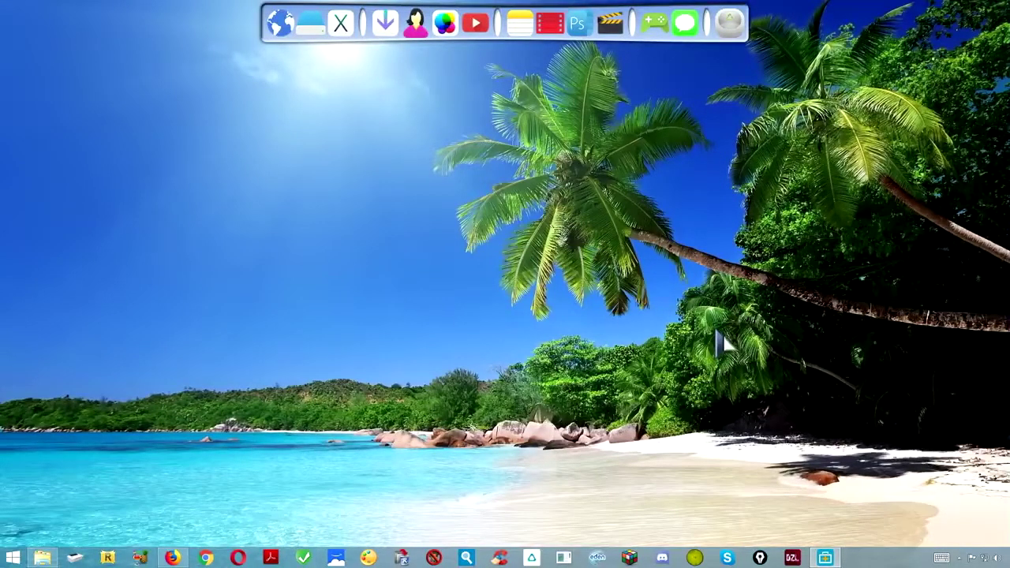